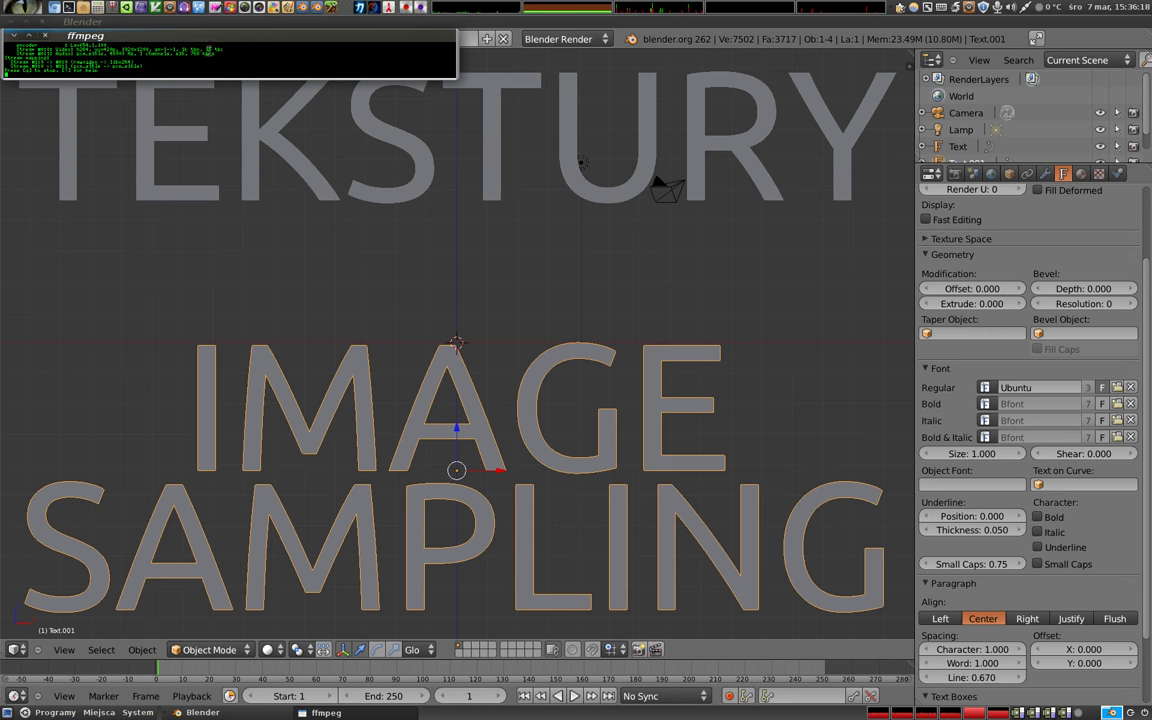
Delete the IMAGE SAMPLING title text and select the TEKSTURY title
left_click(14, 37)
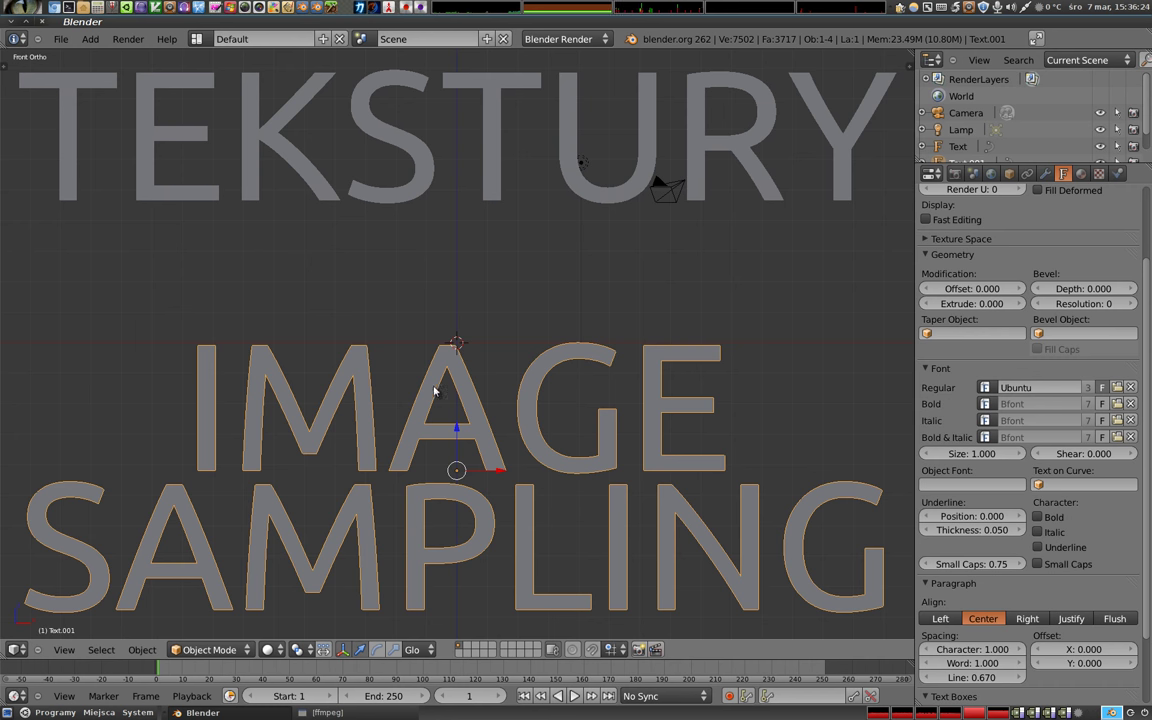
key("x")
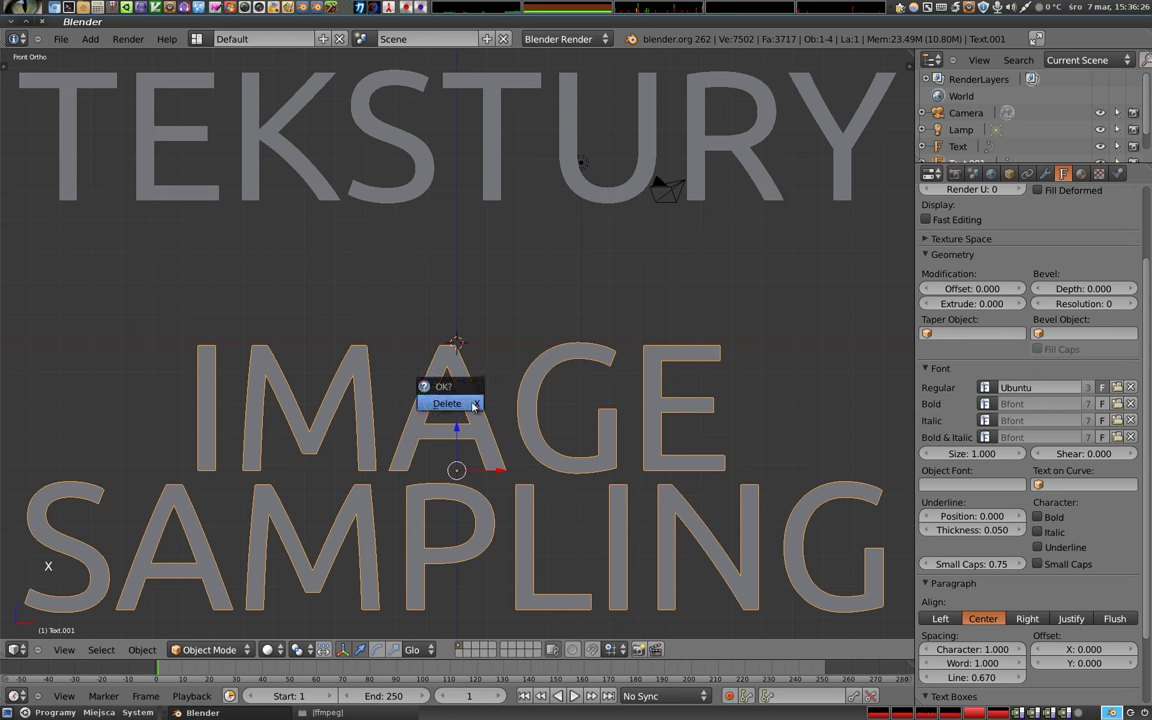
left_click(473, 407)
right_click(494, 160)
Delete the TEKSTURY text and add a plane stretched wider along X
key("x")
left_click(468, 159)
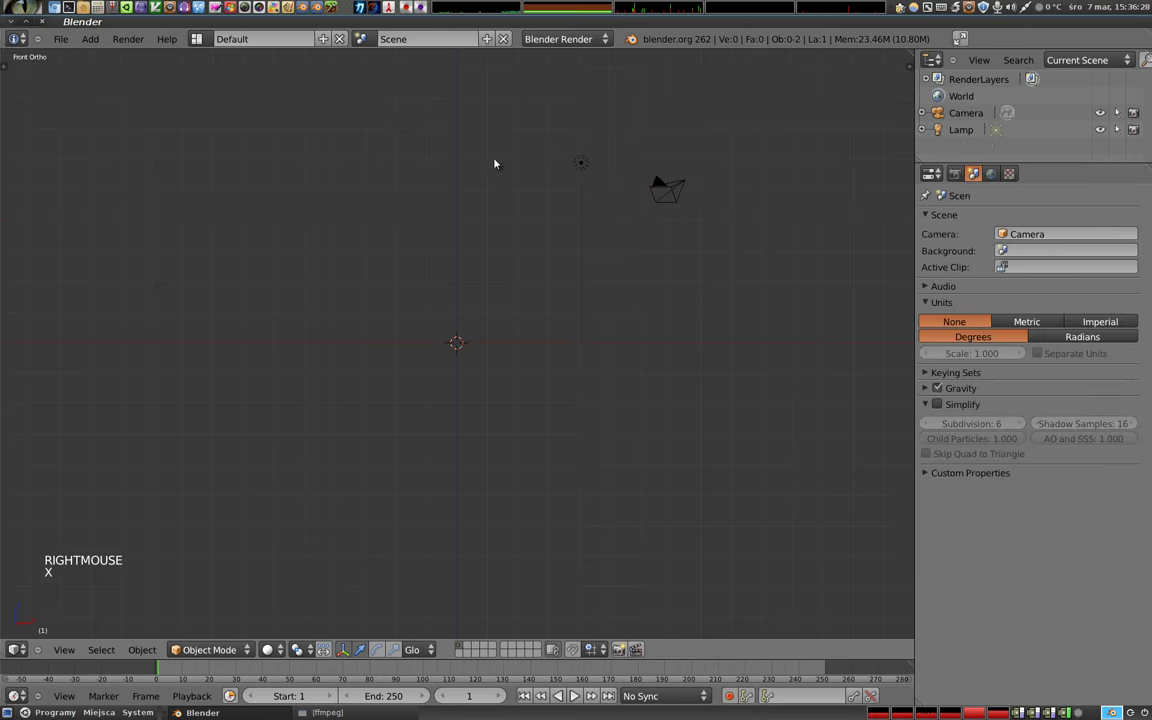
key("shift+a")
left_click(514, 283)
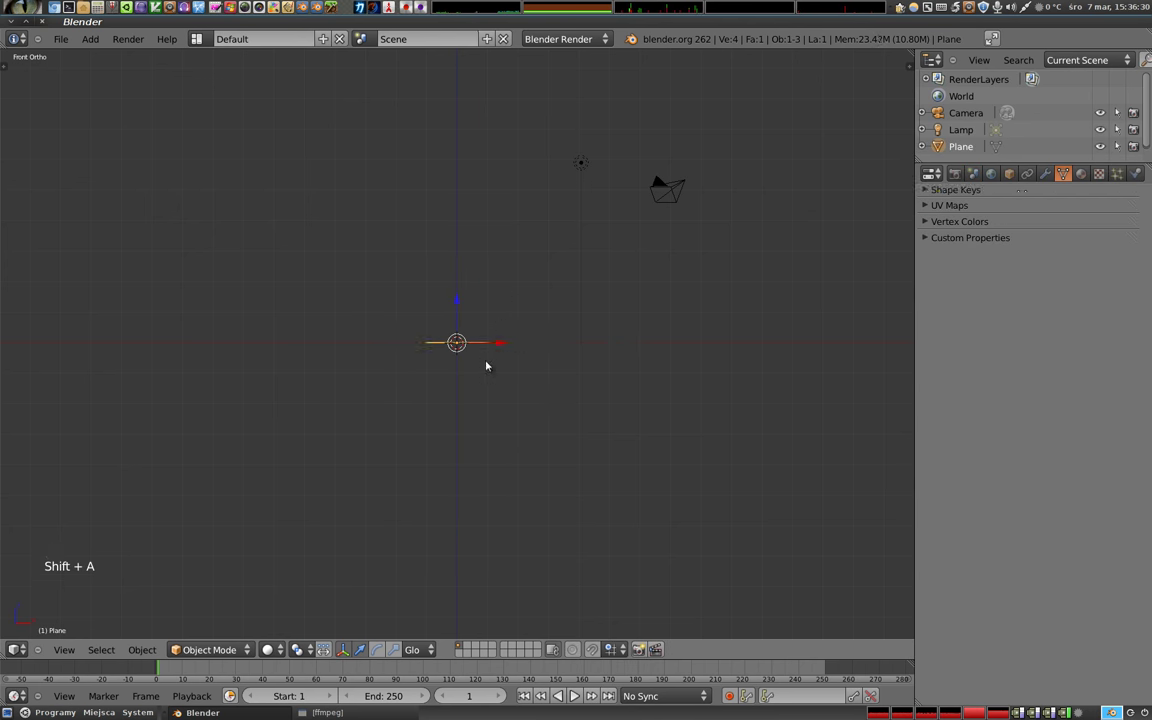
key("s")
left_click(502, 359)
Reposition the camera so the plane fills the camera view, and show the plane's material settings
key("KP_0")
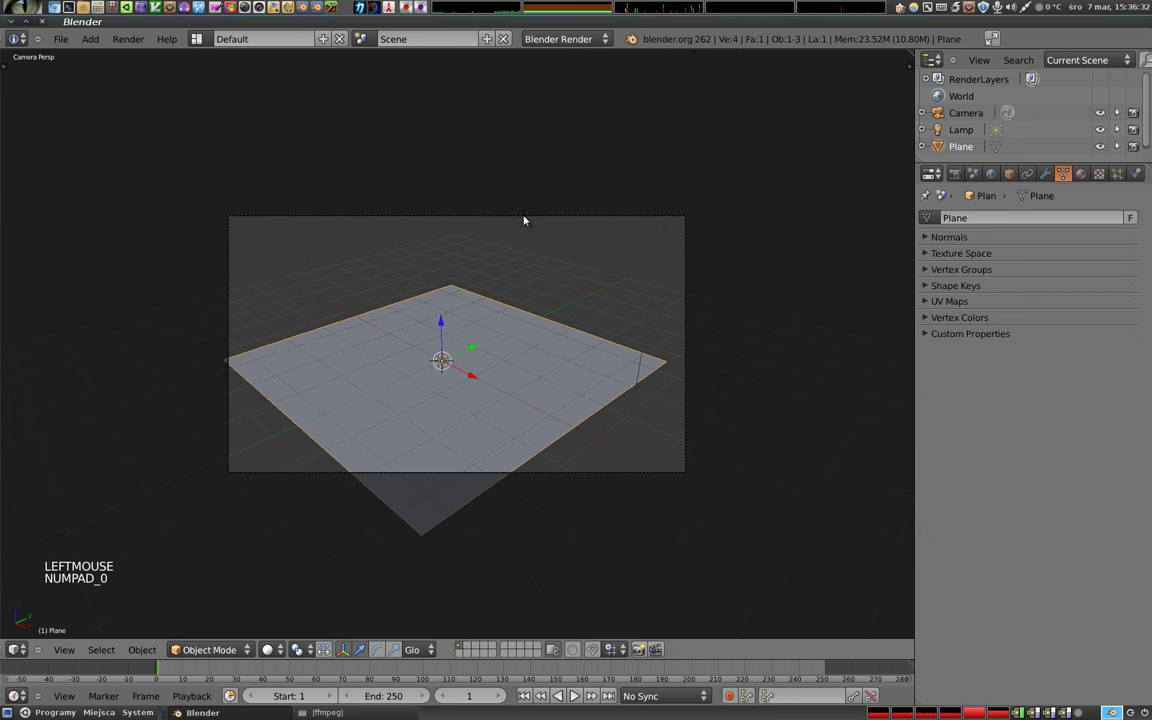
right_click(535, 225)
key("g")
key("g")
left_click(555, 391)
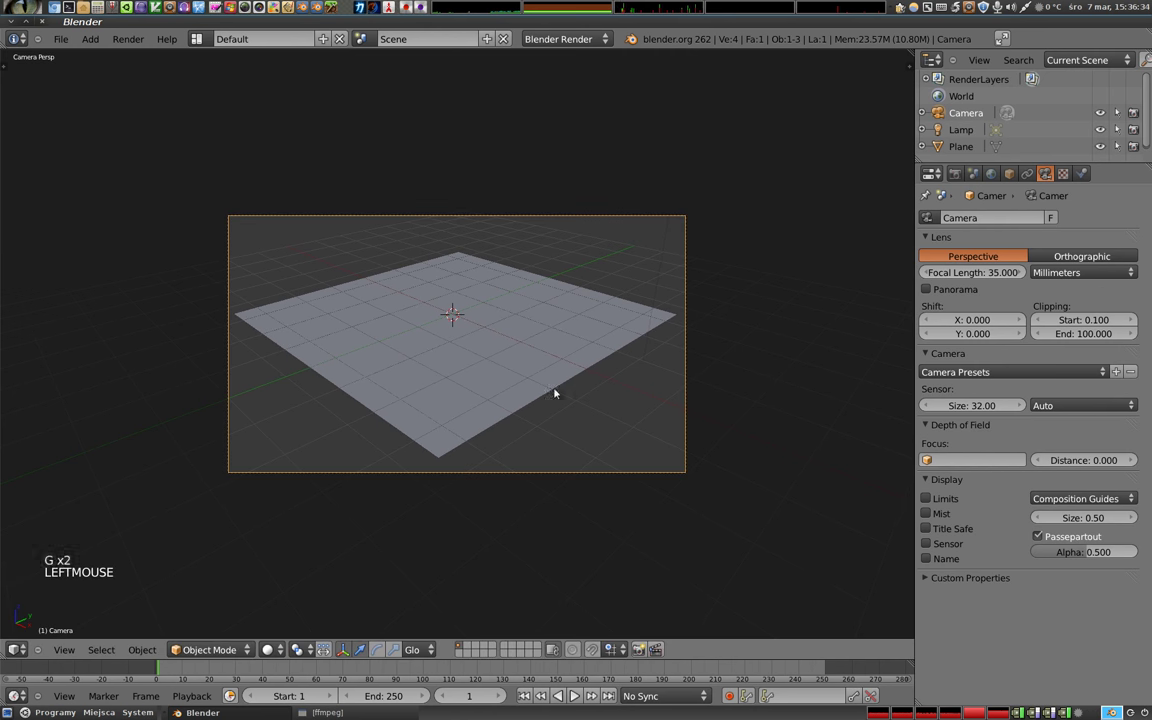
right_click(470, 378)
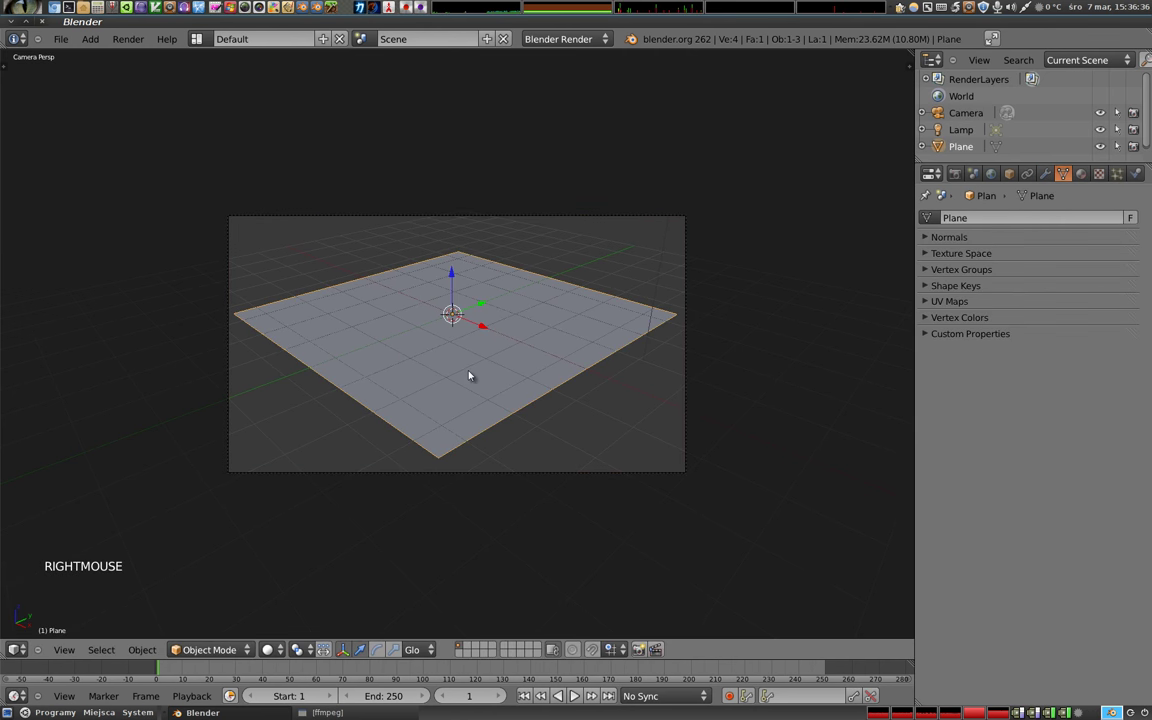
left_click(1080, 174)
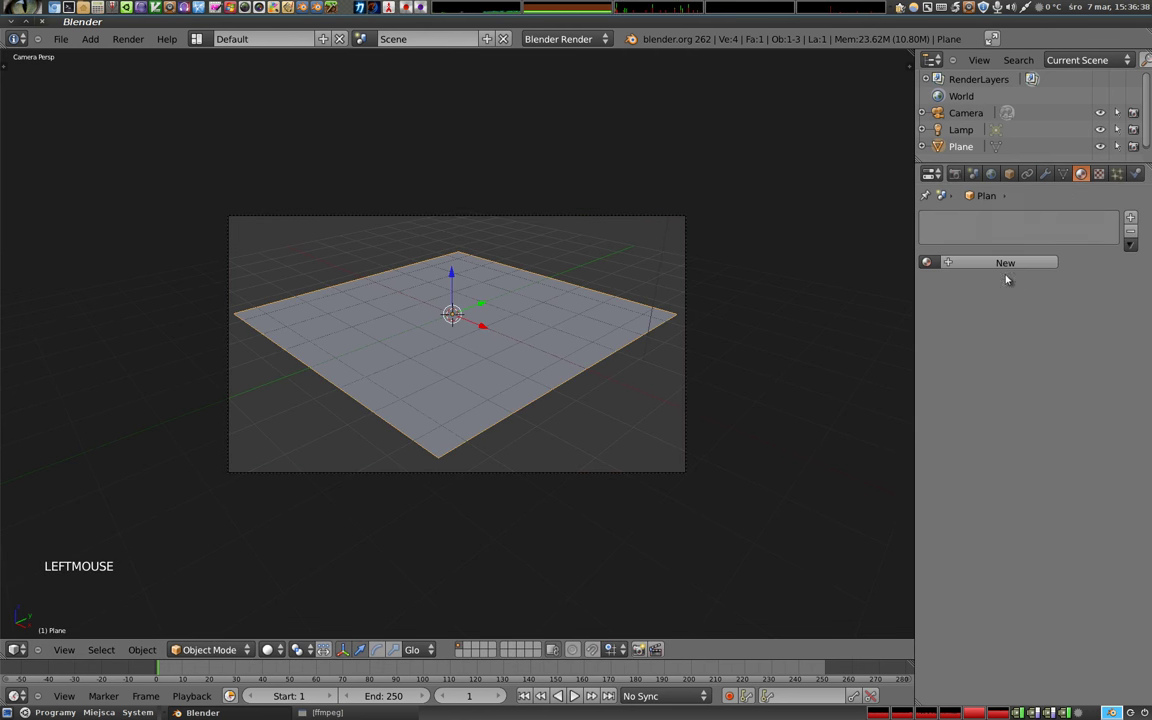
Create a new material and a new Image or Movie texture for the plane
left_click(950, 258)
left_click(1098, 174)
left_click(990, 311)
left_click(1025, 330)
left_click(1010, 241)
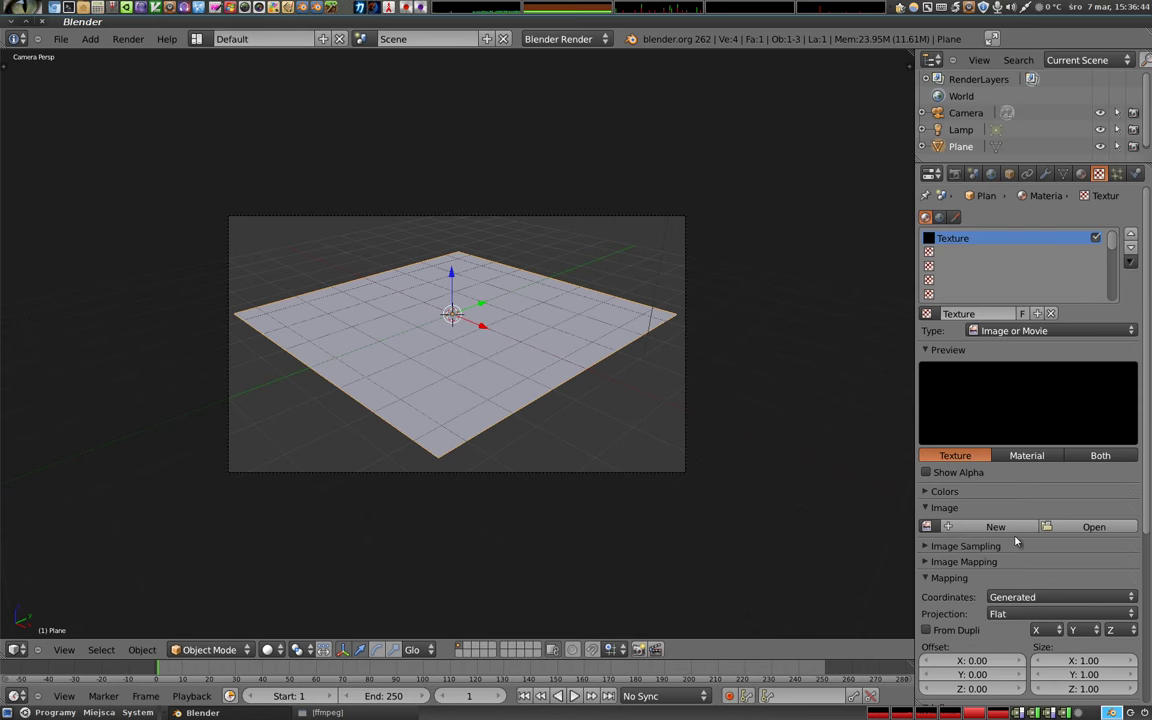
Load icon.png from the home folder as the texture image
left_click(1092, 528)
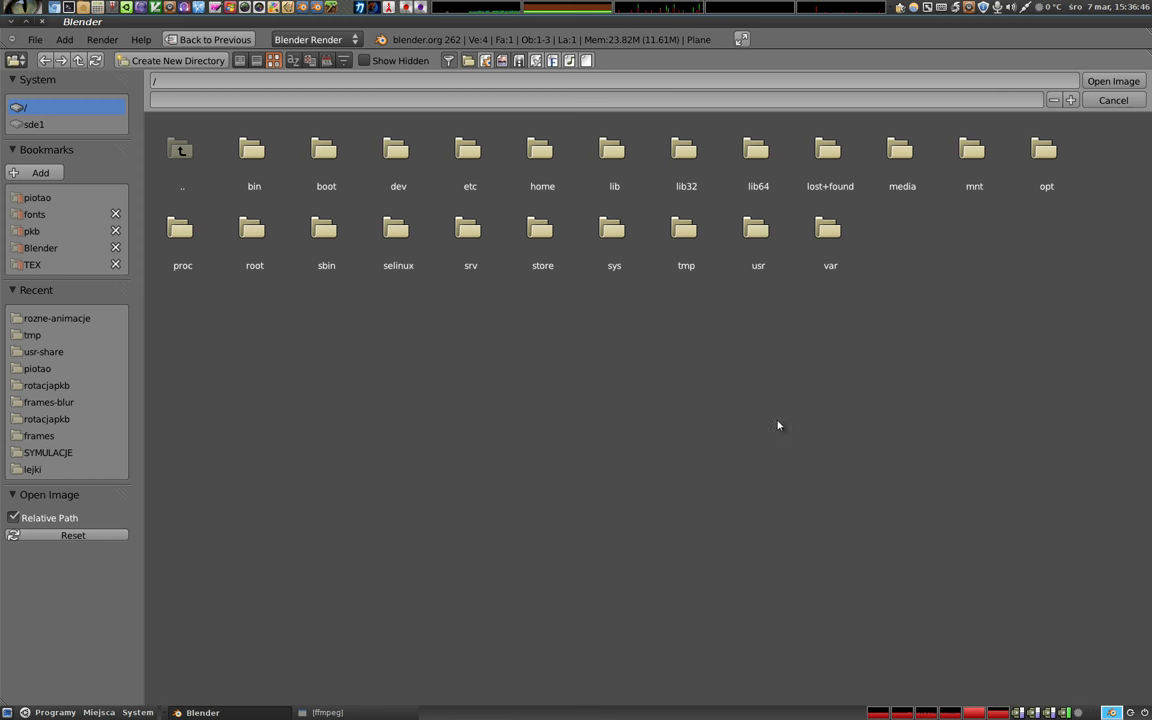
left_click(48, 198)
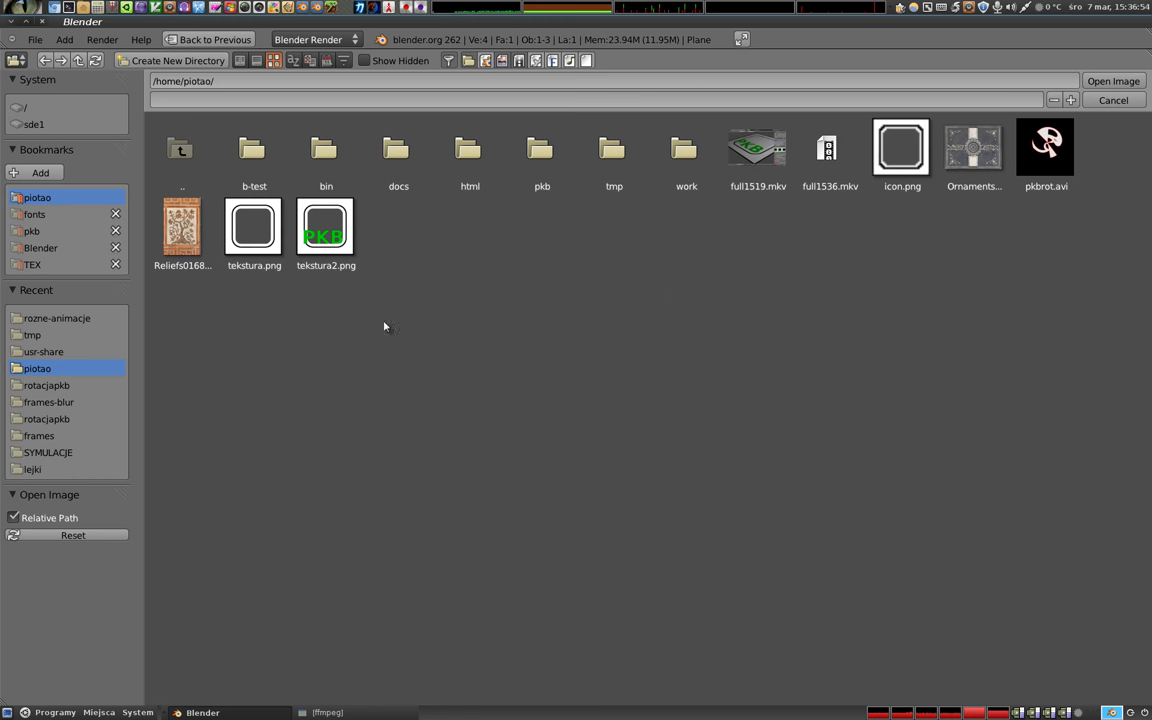
left_click(905, 157)
left_click(1113, 80)
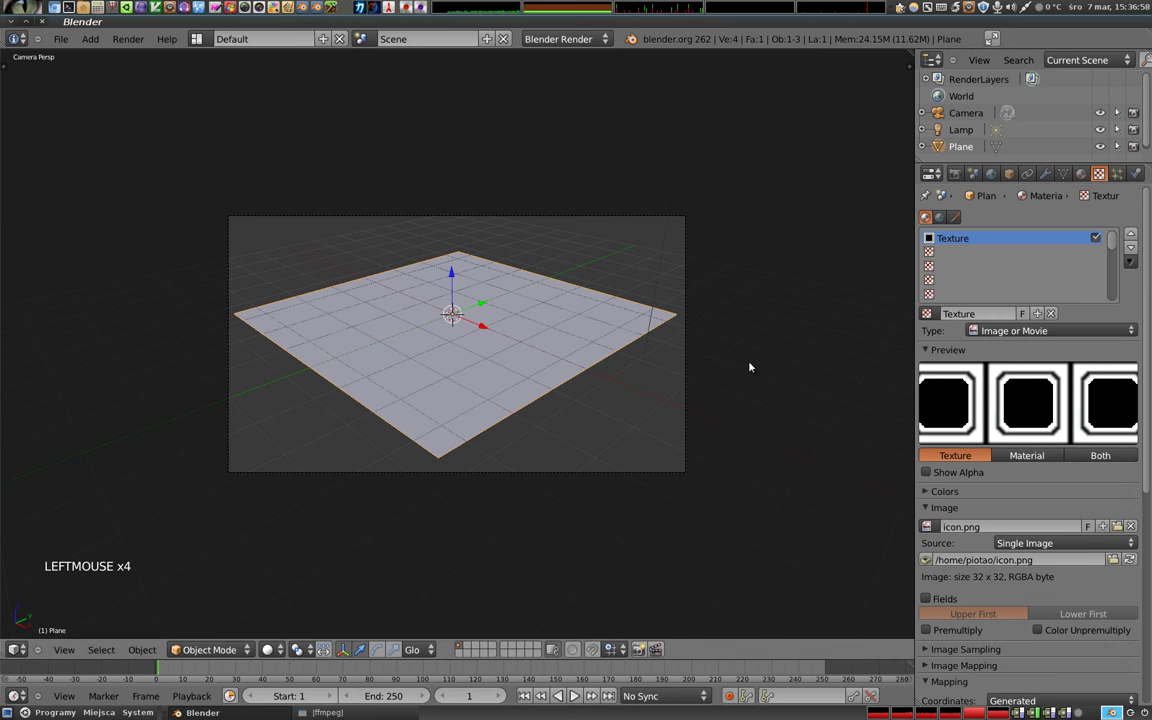
Render the icon-textured plane, then enable Premultiply on the icon.png image
key("F12")
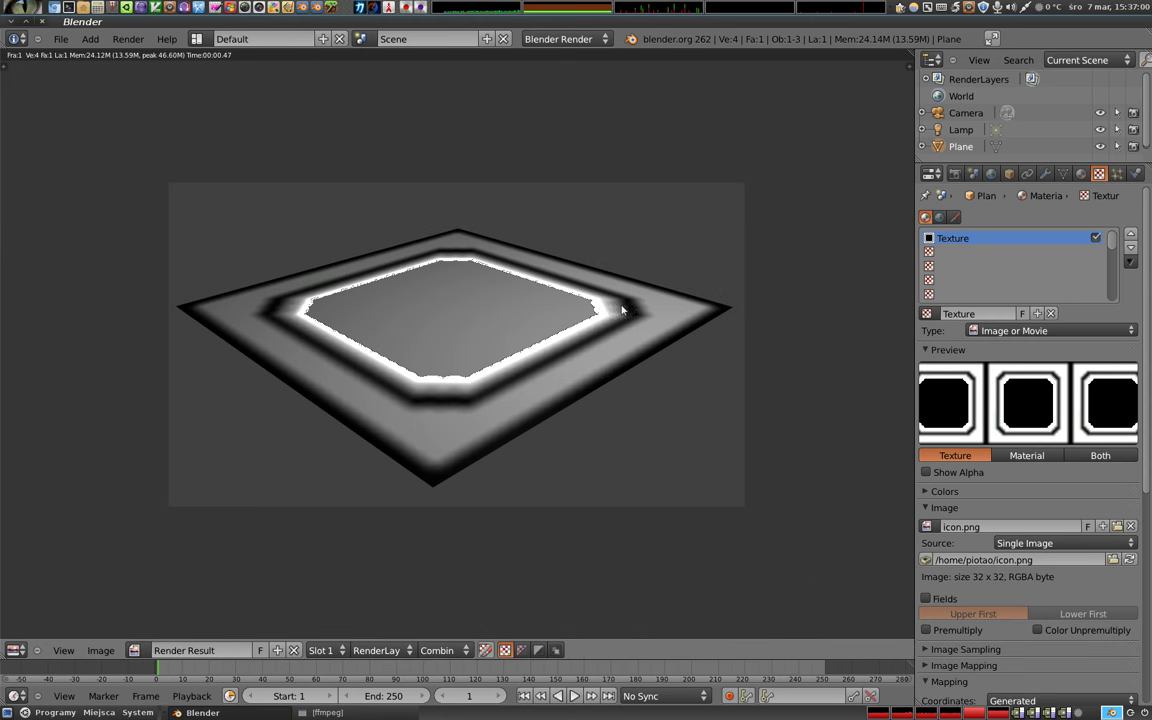
scroll(461, 372, "up", 2)
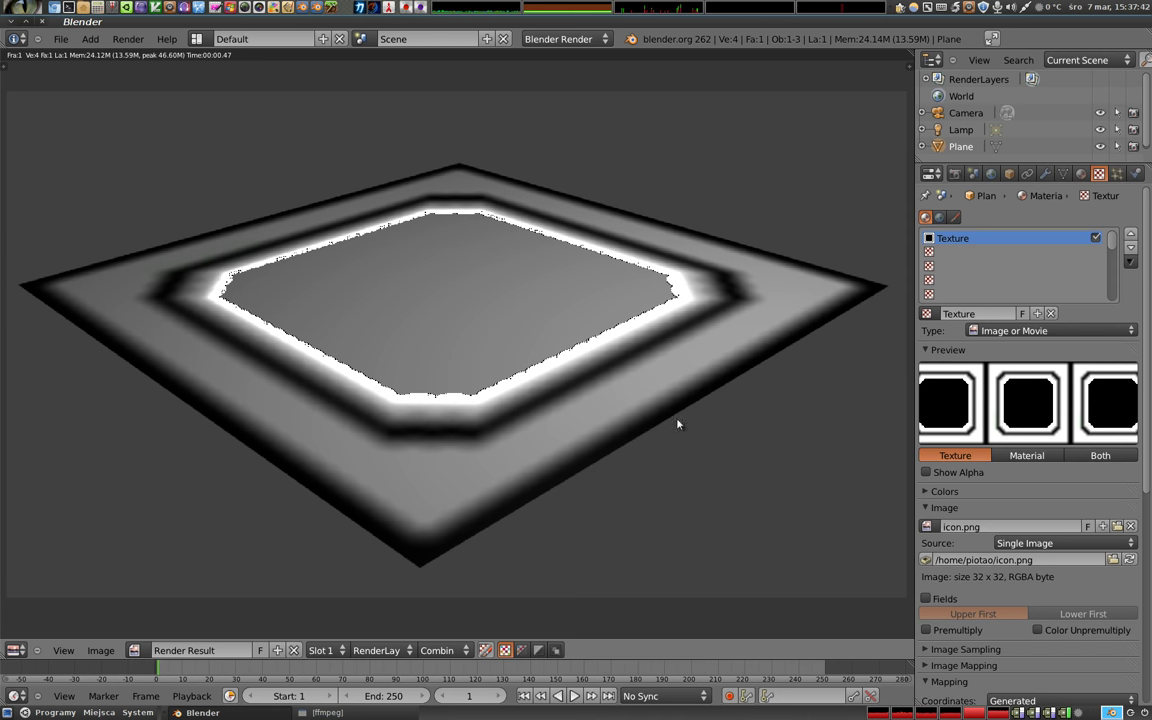
left_click(926, 630)
Re-render, then collapse the Image, Mapping and Influence panels and expand Image Sampling
key("F12")
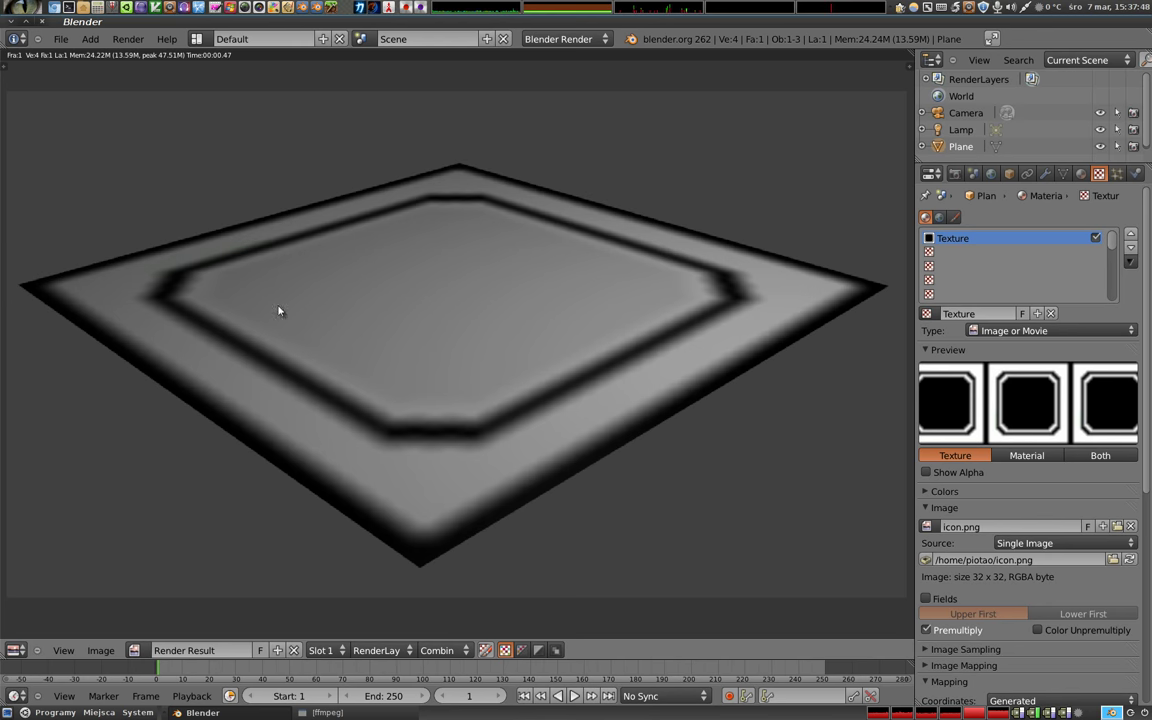
scroll(928, 388, "down", 3)
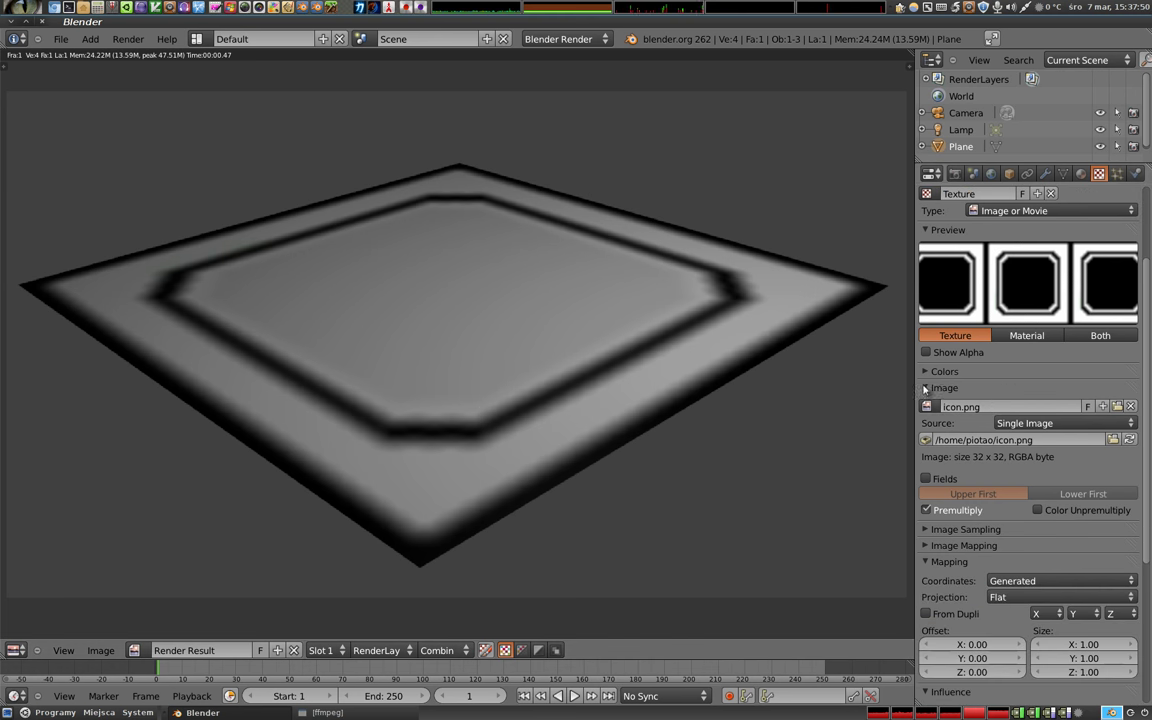
left_click(927, 389)
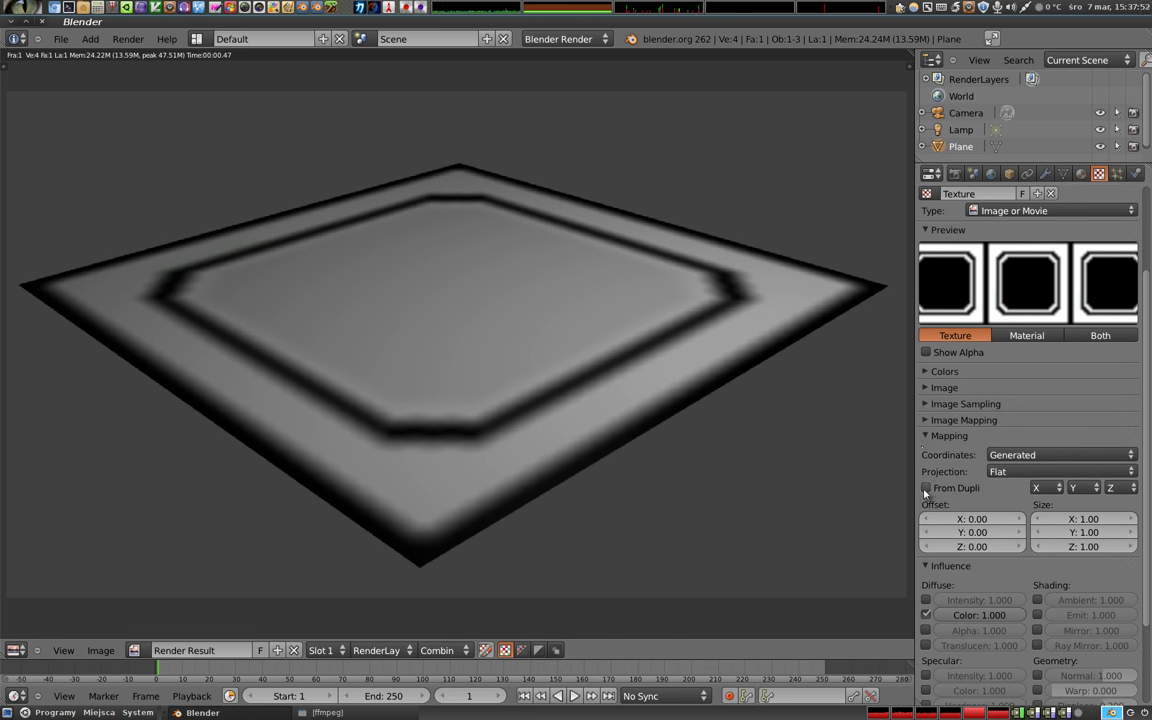
left_click(925, 436)
left_click(925, 452)
left_click(926, 404)
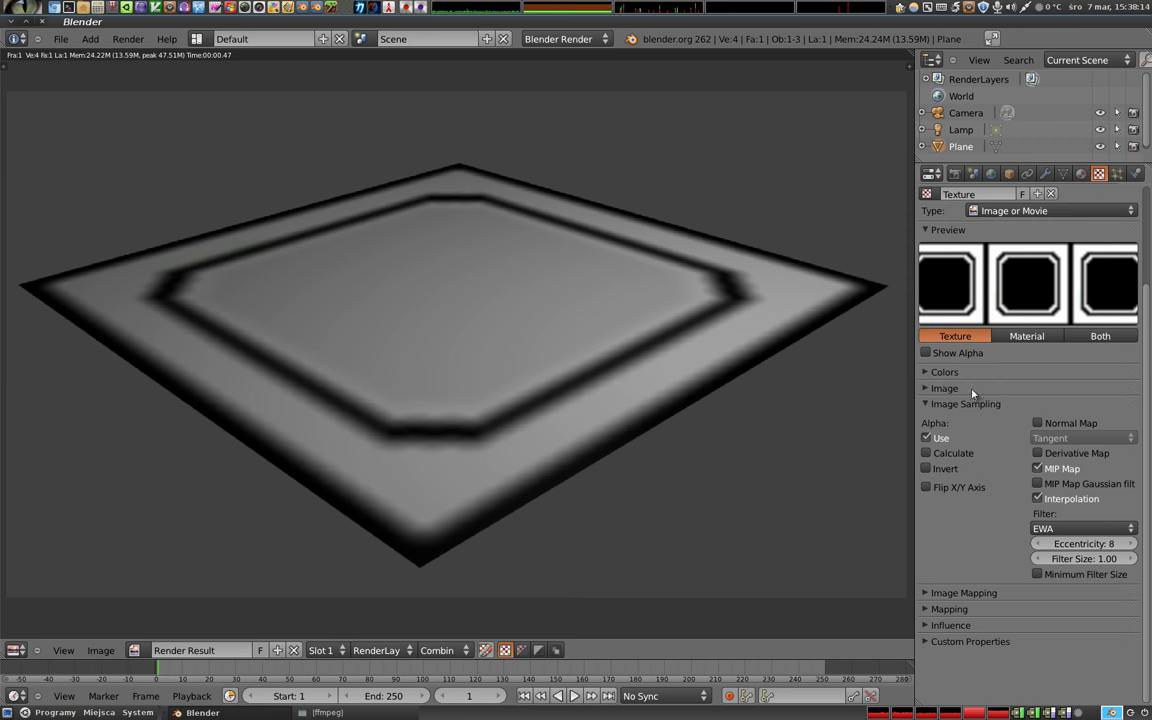
Toggle the texture's alpha Use, re-render, and turn on transparency for the material
left_click(926, 353)
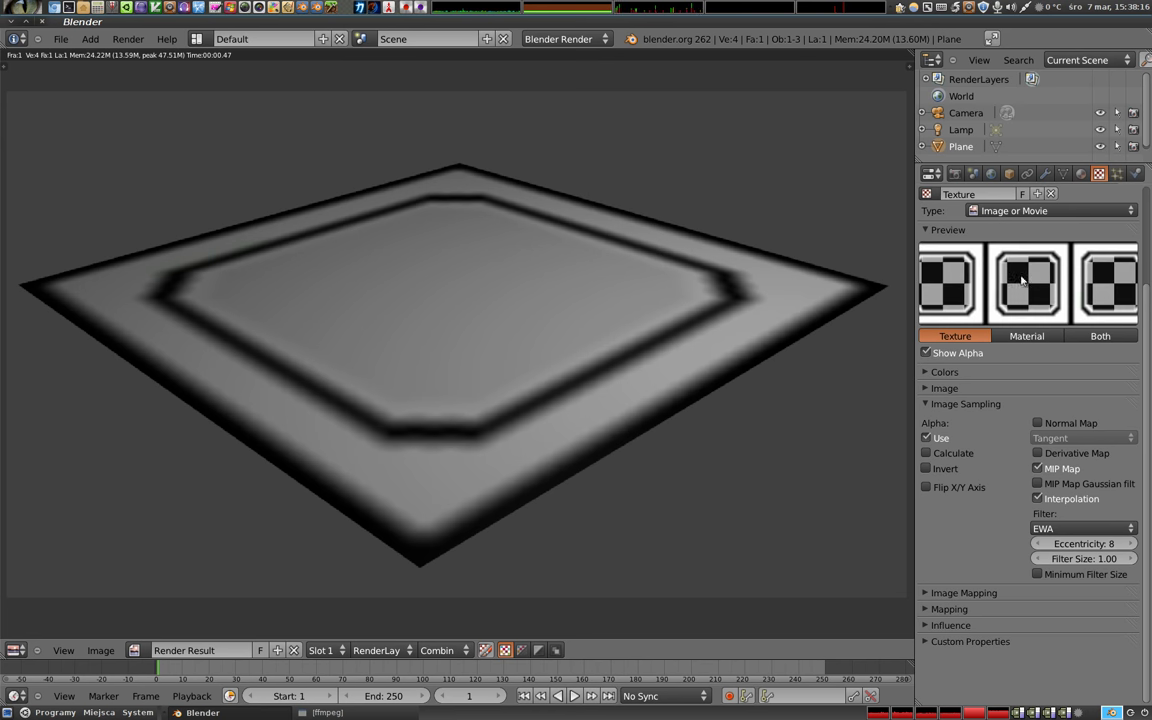
key("F12")
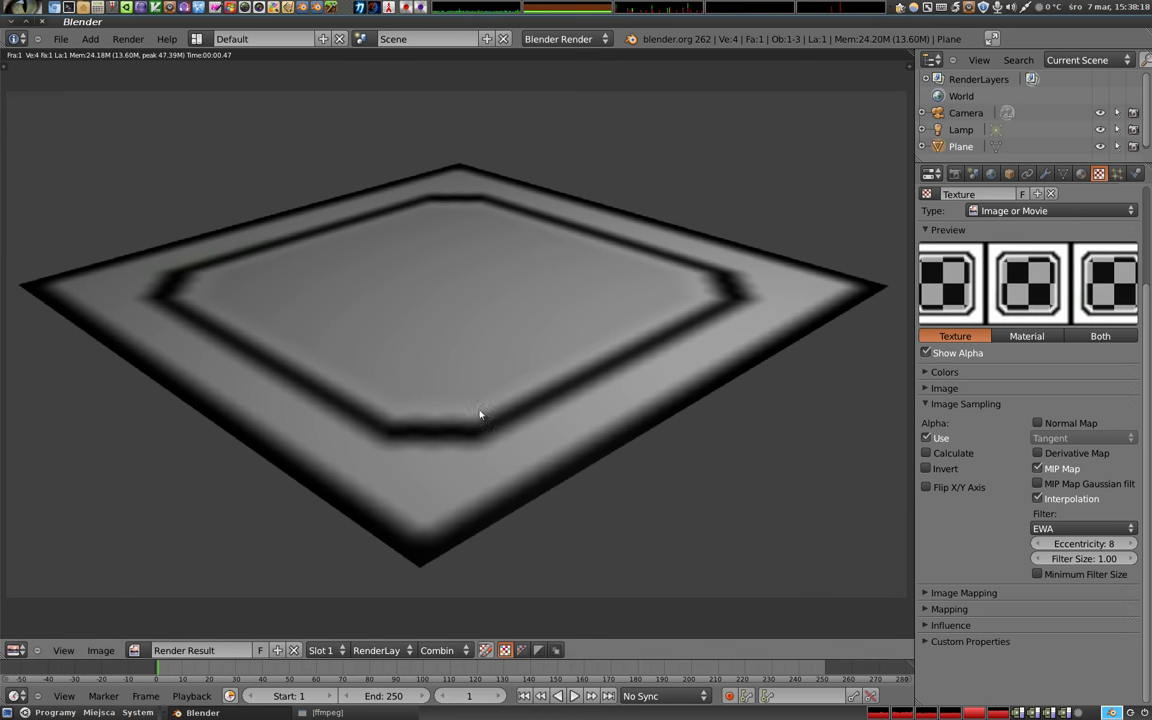
left_click(1080, 173)
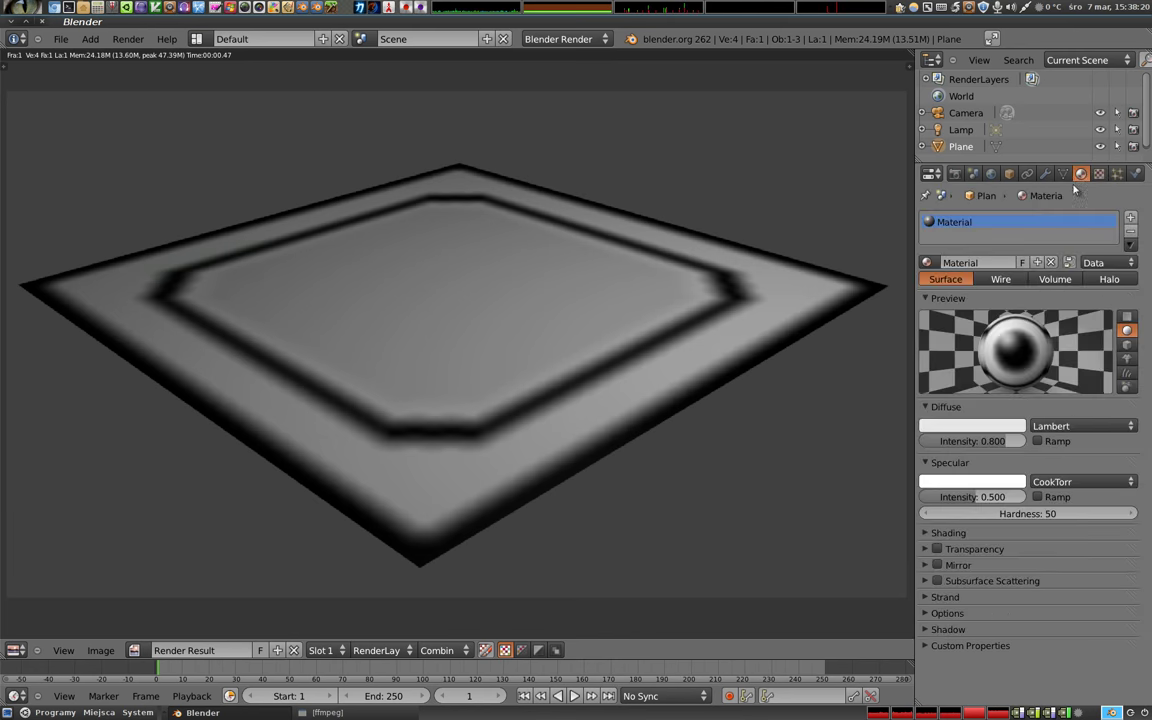
left_click(937, 549)
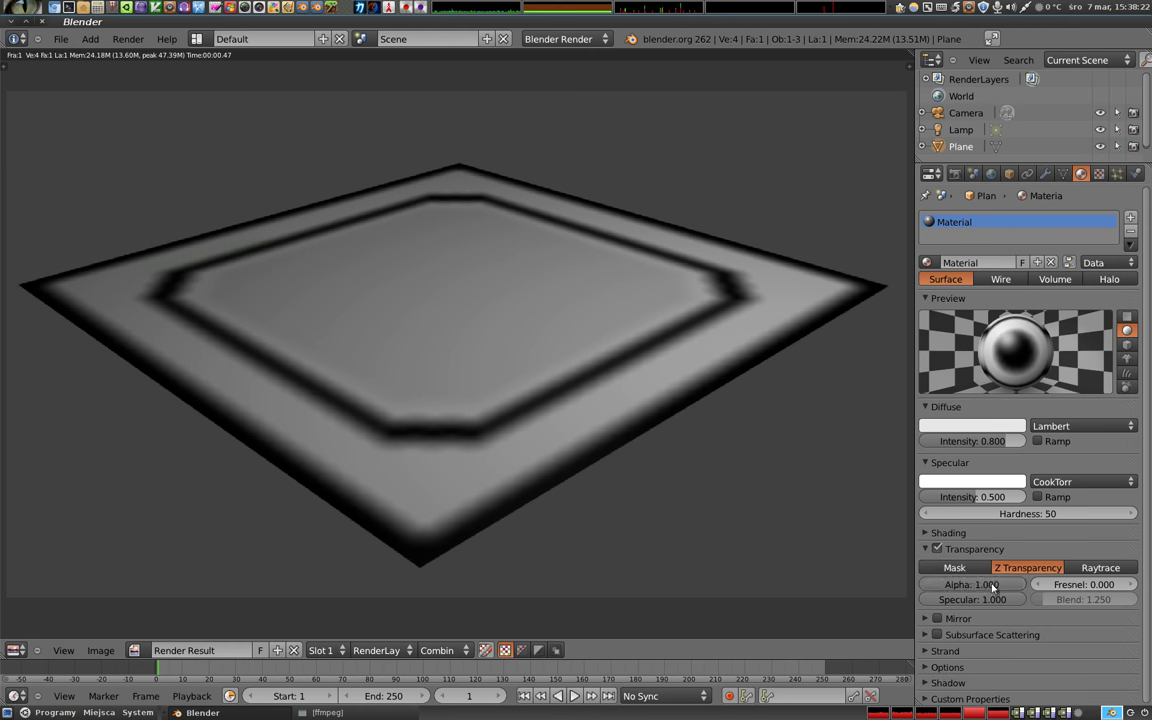
Let the texture alpha drive material transparency, turn off alpha Use, and render again
left_click(1099, 173)
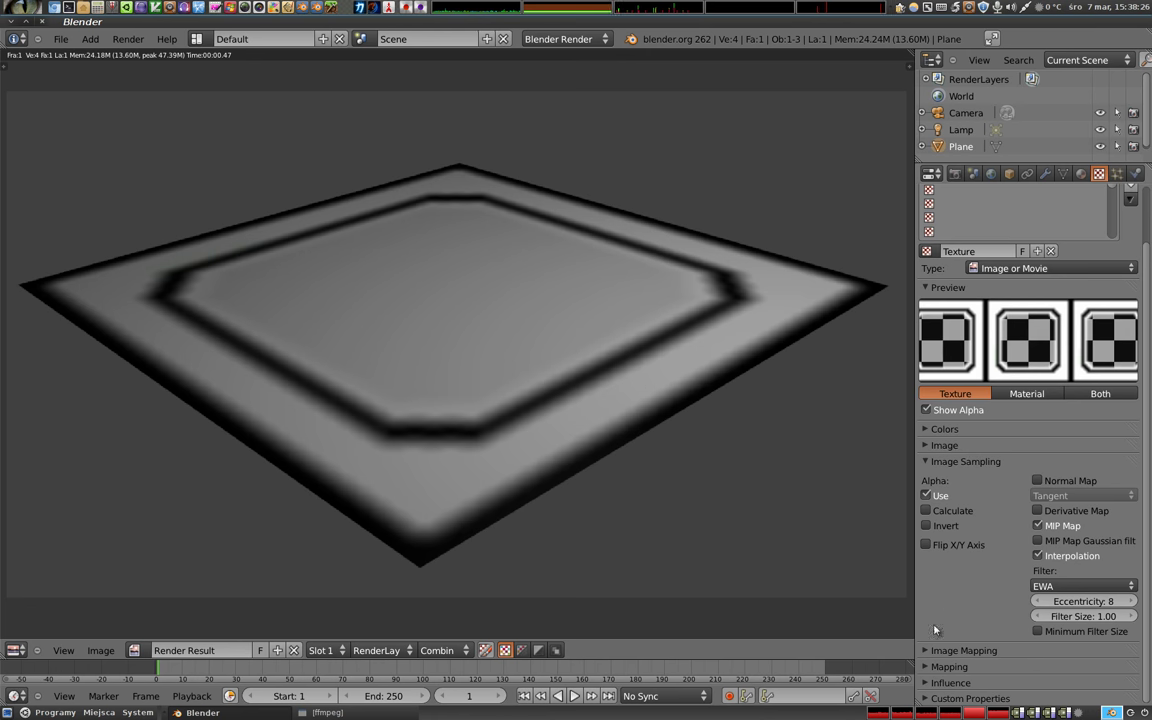
left_click(945, 682)
scroll(941, 667, "down", 5)
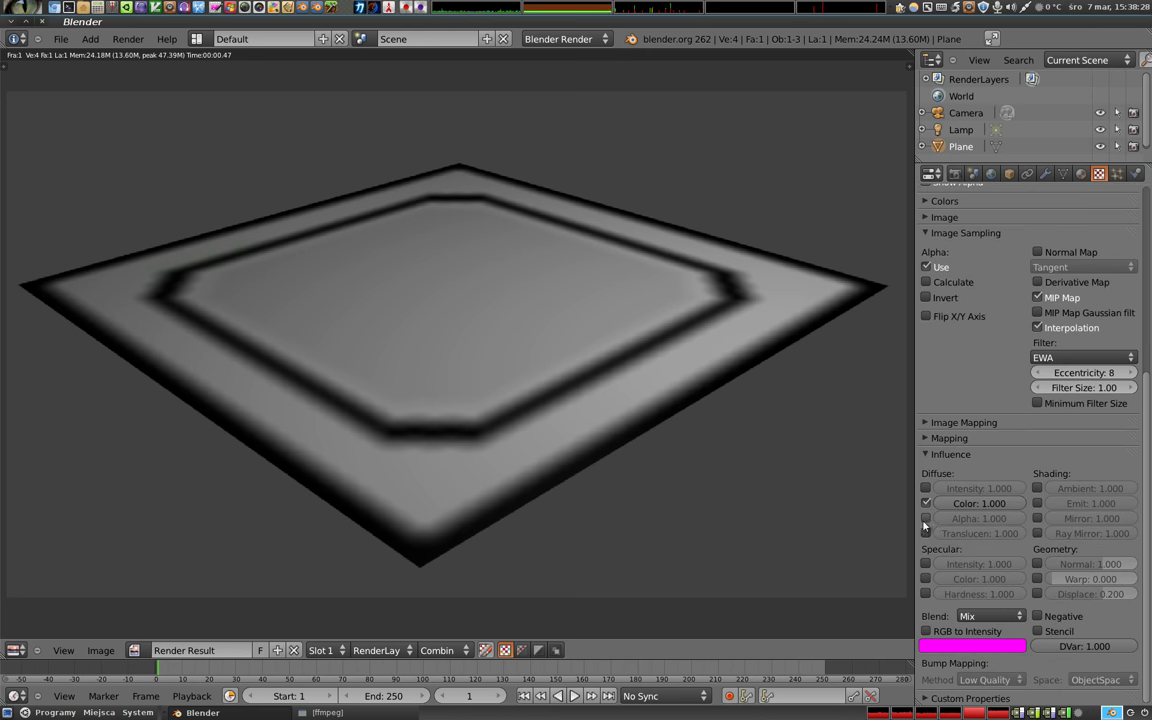
left_click(926, 518)
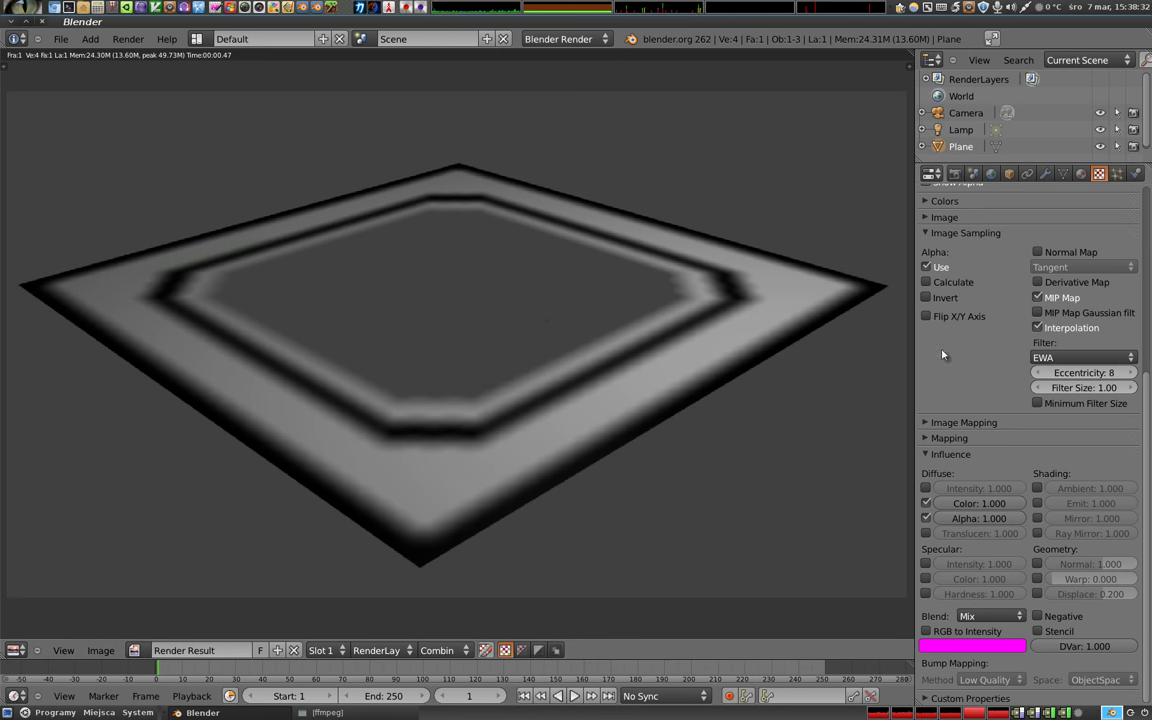
scroll(935, 340, "up", 2)
left_click(926, 315)
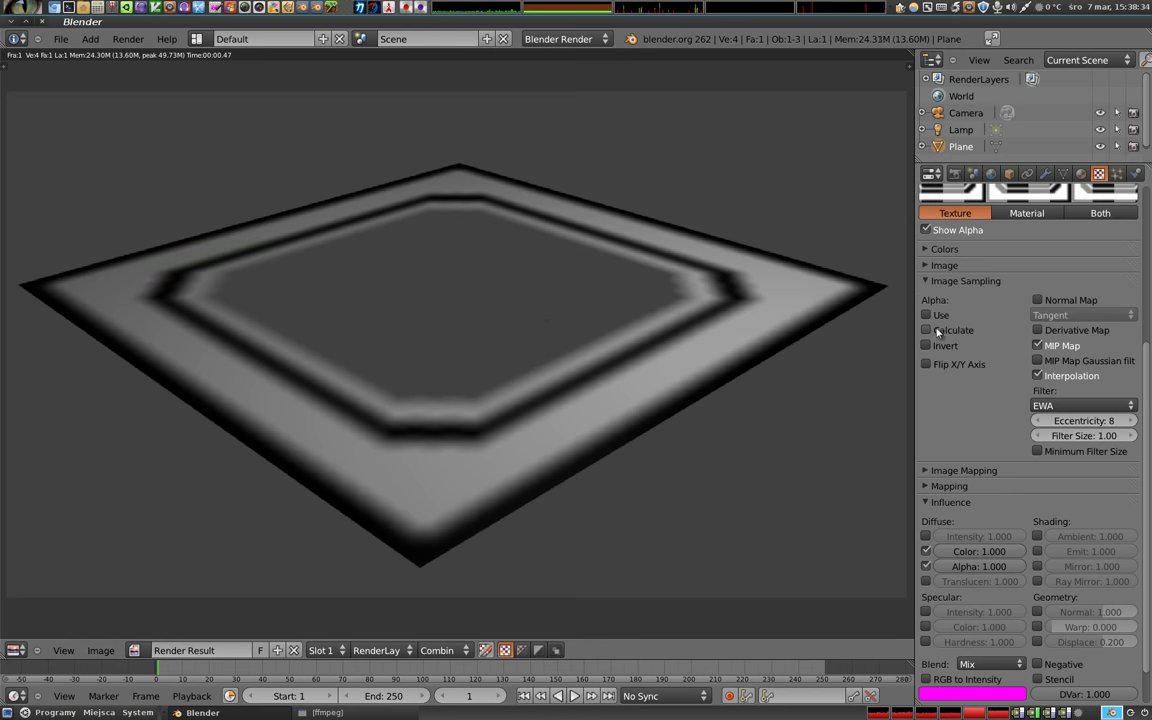
key("F12")
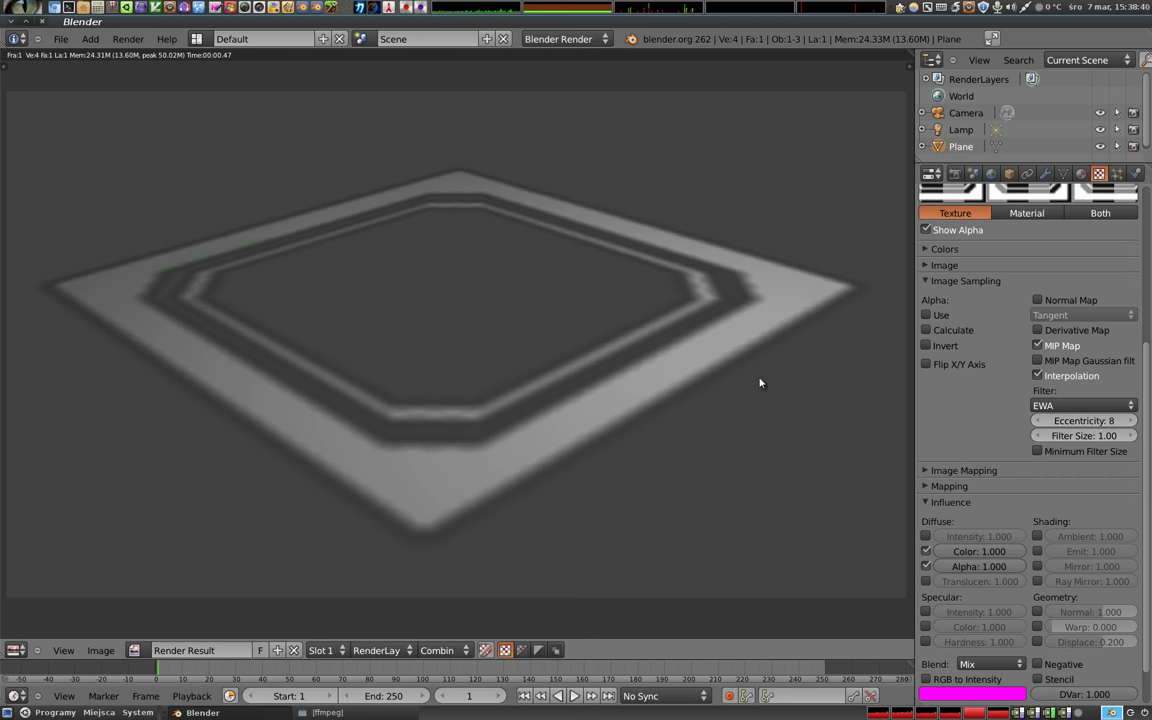
key("Escape")
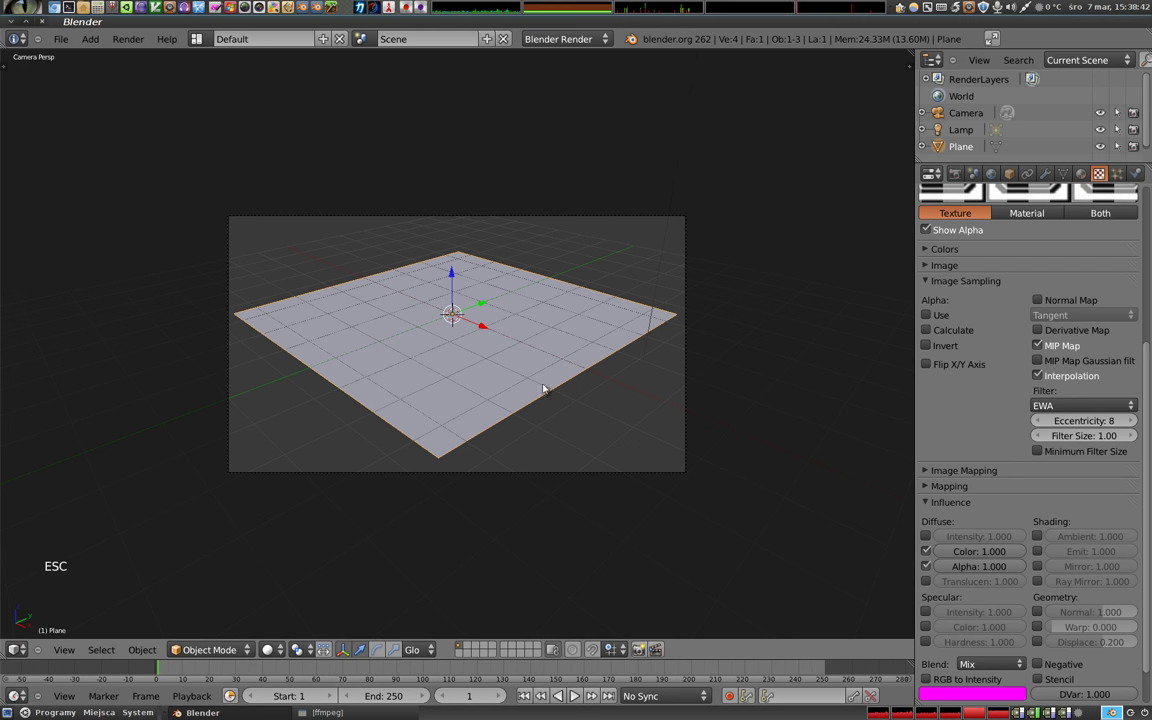
Shrink the textured plane and add a second plane
key("s")
key("s")
left_click(630, 395)
key("shift+a")
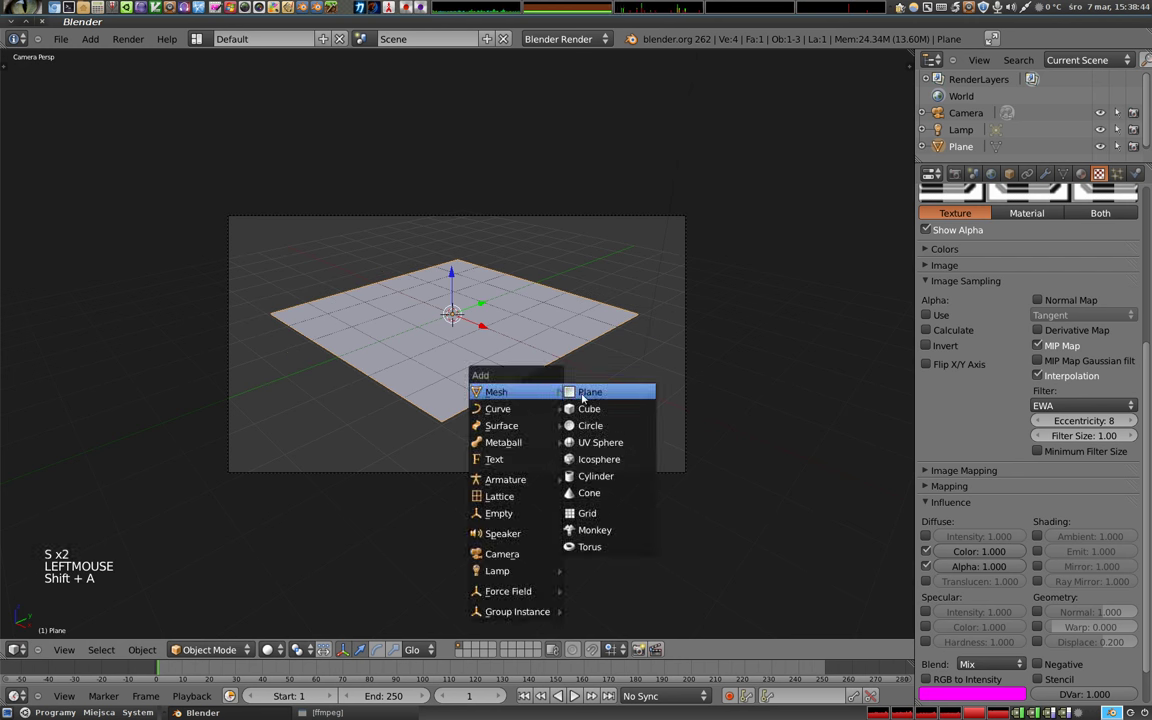
left_click(588, 391)
left_click_drag(449, 280, 504, 401)
Scale the new plane into a long strip, rotate it about Z, and render both planes
key("s")
key("s")
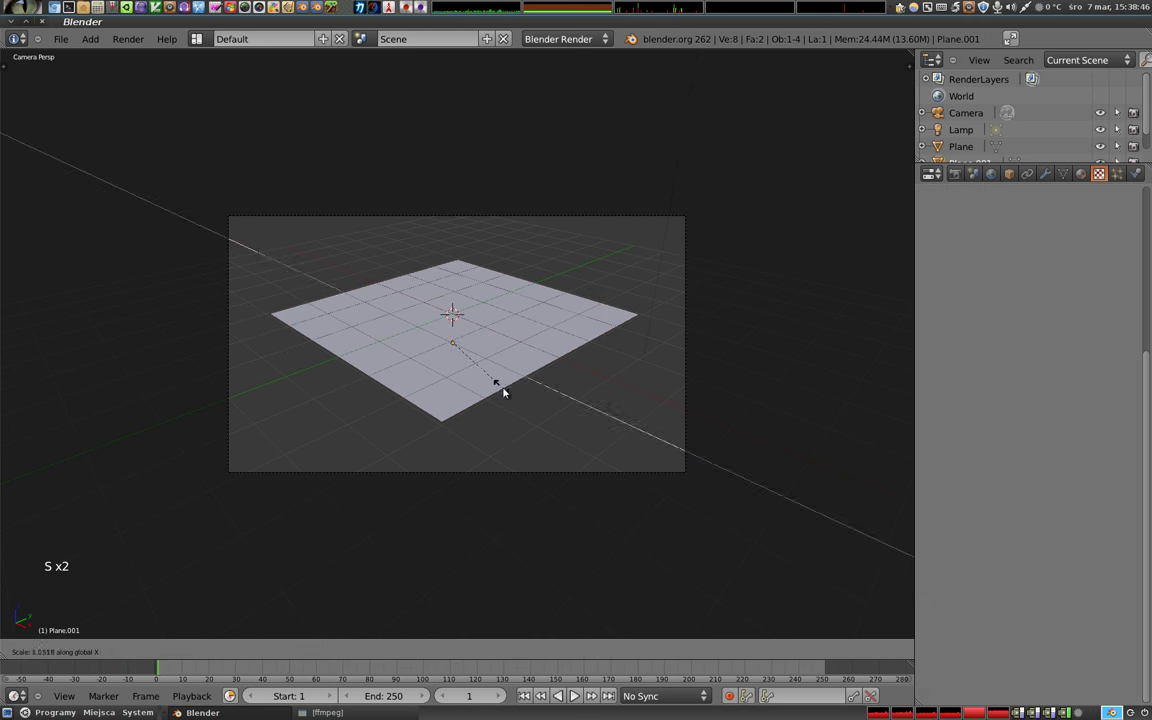
left_click(8, 573)
key("r")
key("z")
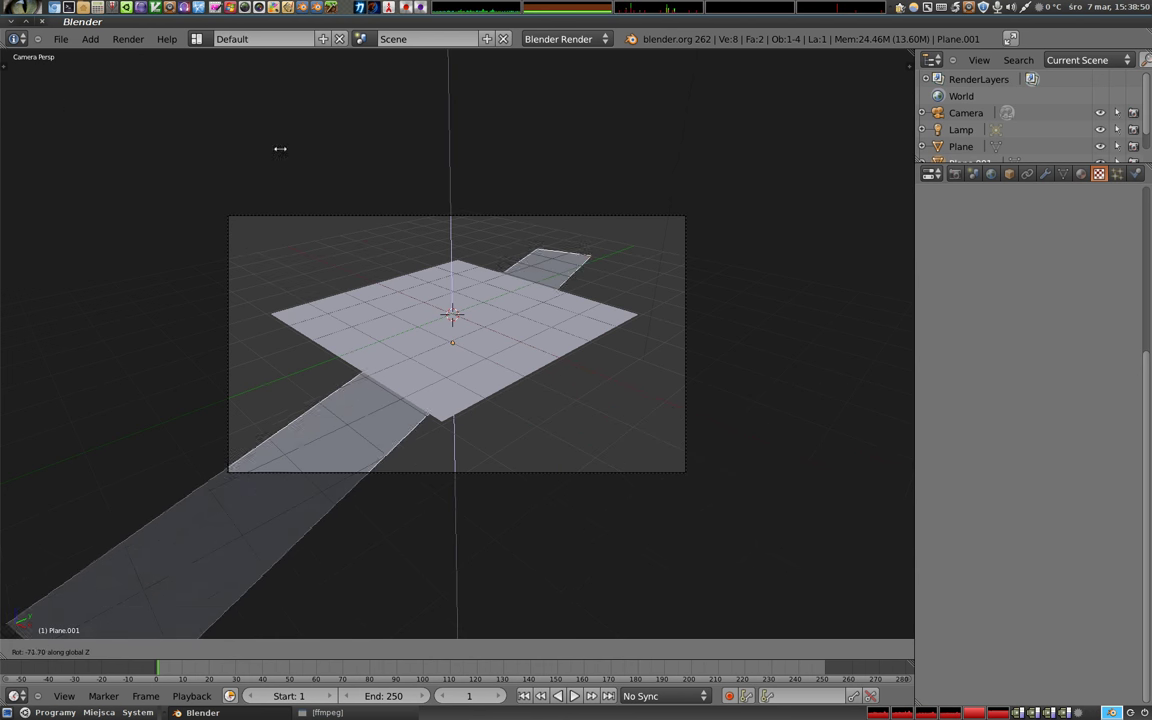
left_click(504, 401)
key("F12")
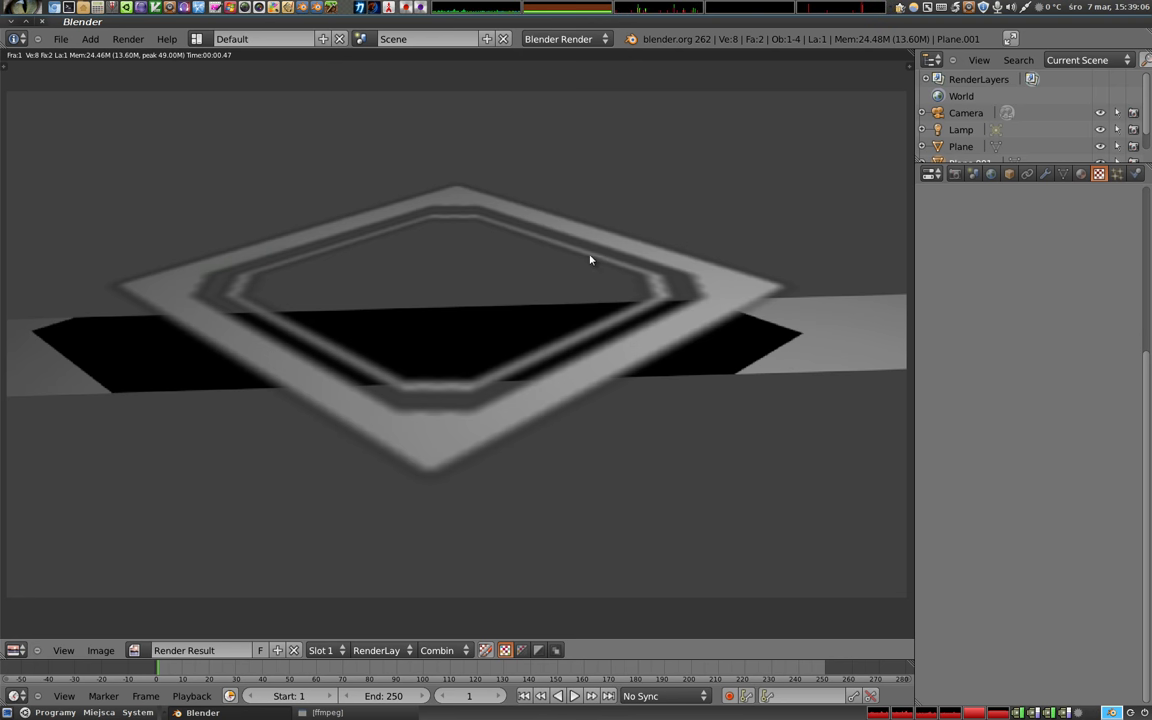
Return to the scene, select the original textured plane, and render again
key("Escape")
right_click(517, 306)
key("F12")
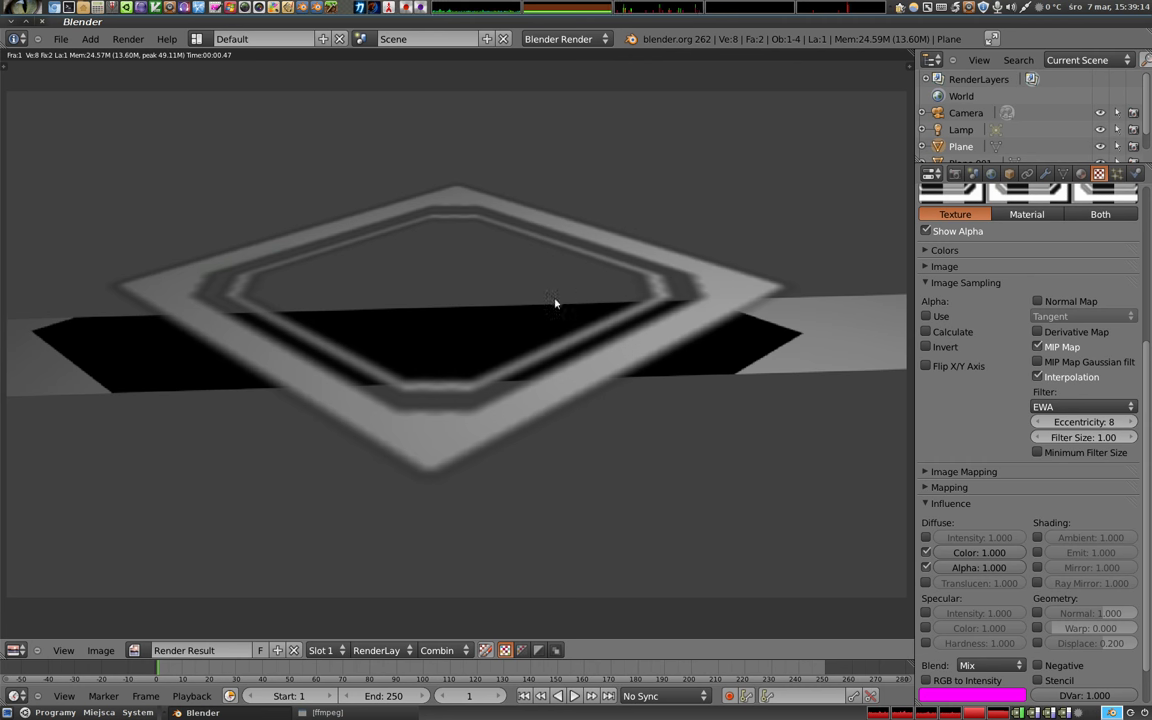
Enable alpha Calculate in Image Sampling and render twice to compare
scroll(1000, 320, "up", 3)
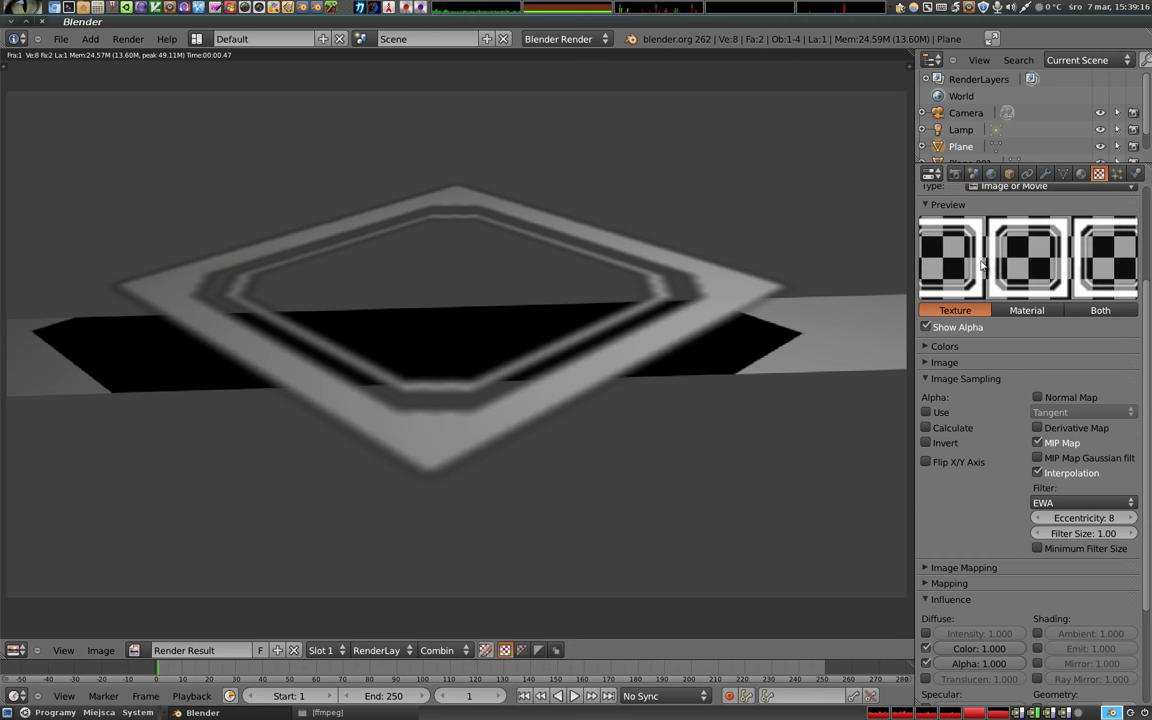
left_click(926, 428)
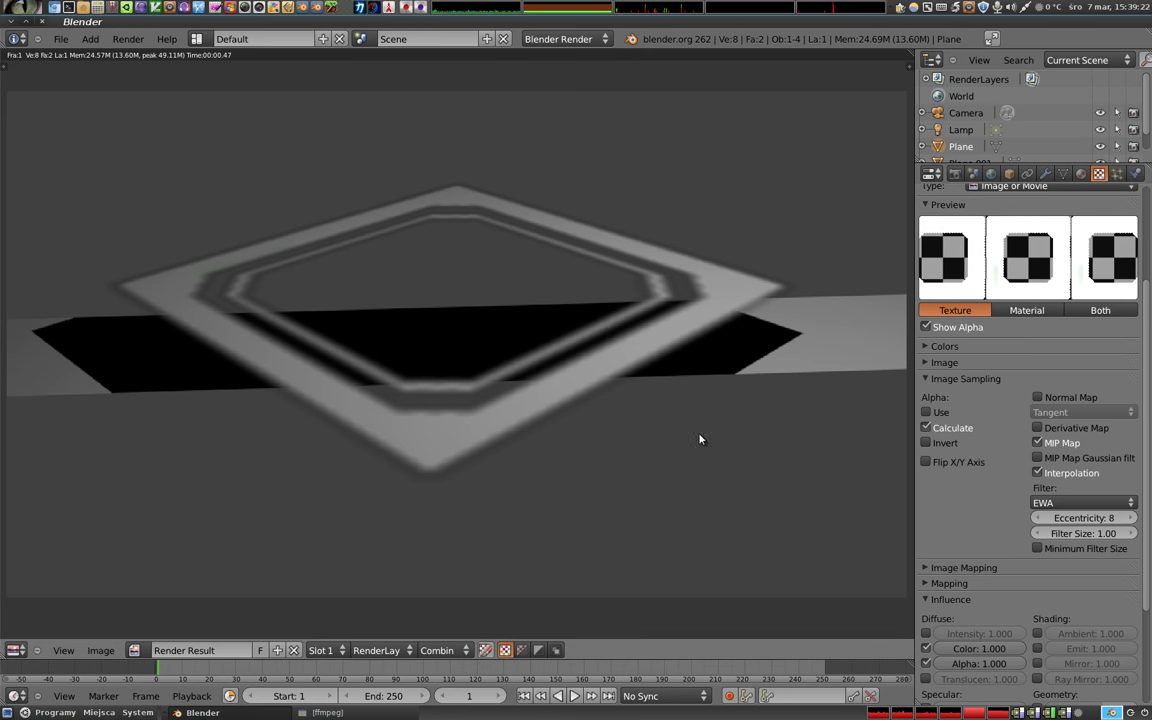
key("F12")
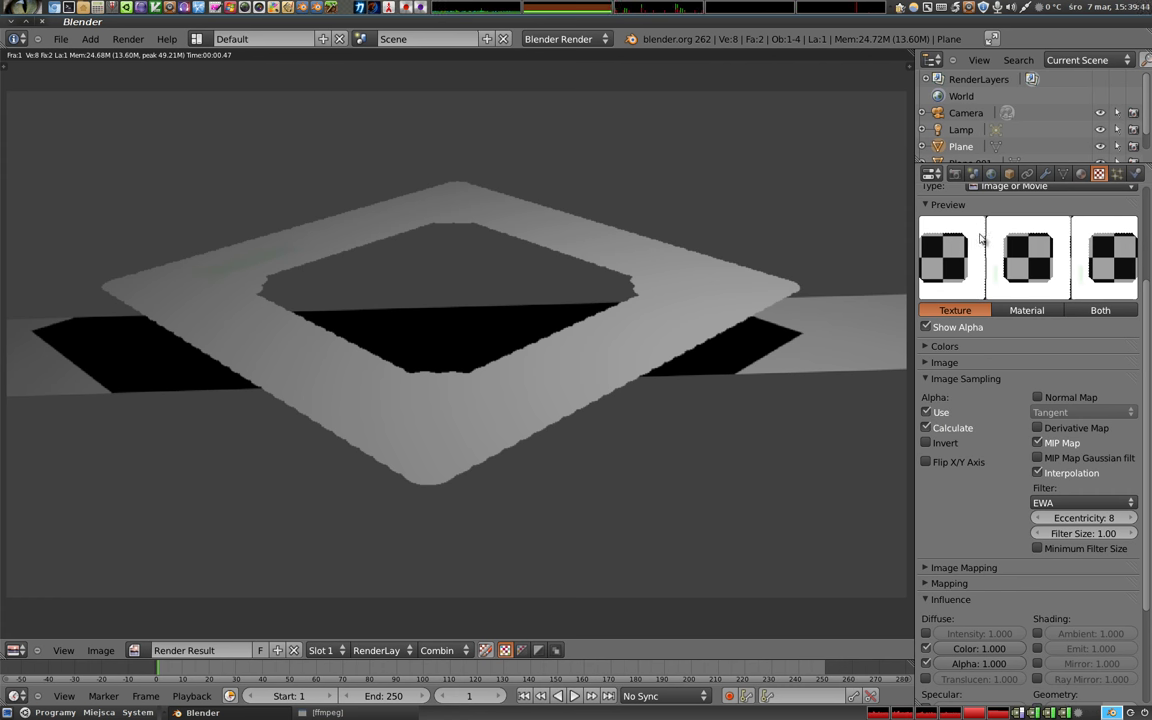
key("F12")
Turn off alpha Calculate and turn on alpha Invert, rendering after each change
left_click(926, 427)
key("F12")
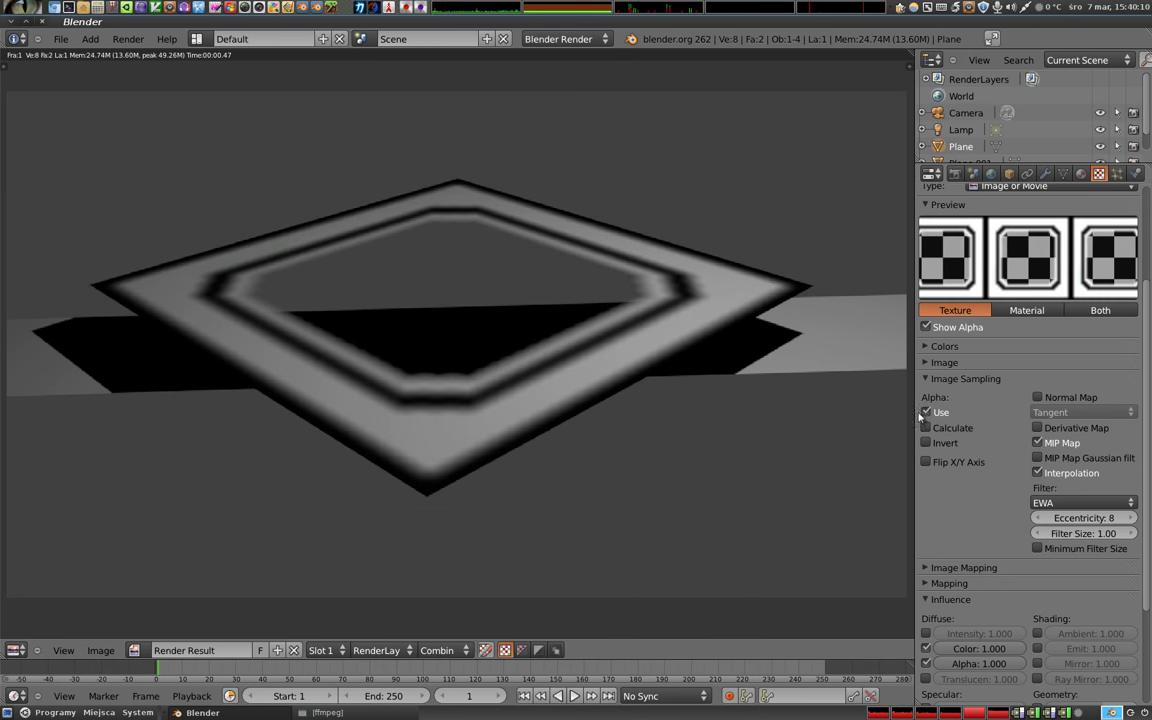
left_click(926, 442)
key("F12")
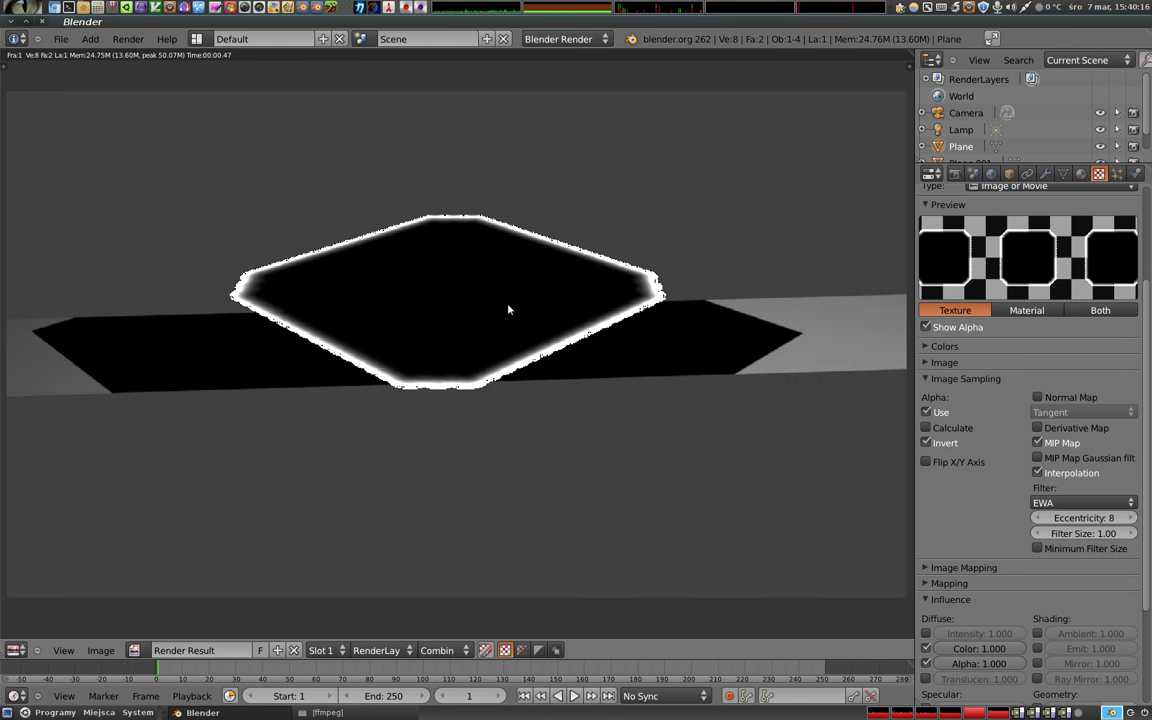
Toggle icon.png Premultiply off and back on, enable Color Unpremultiply, rendering after each
left_click(929, 363)
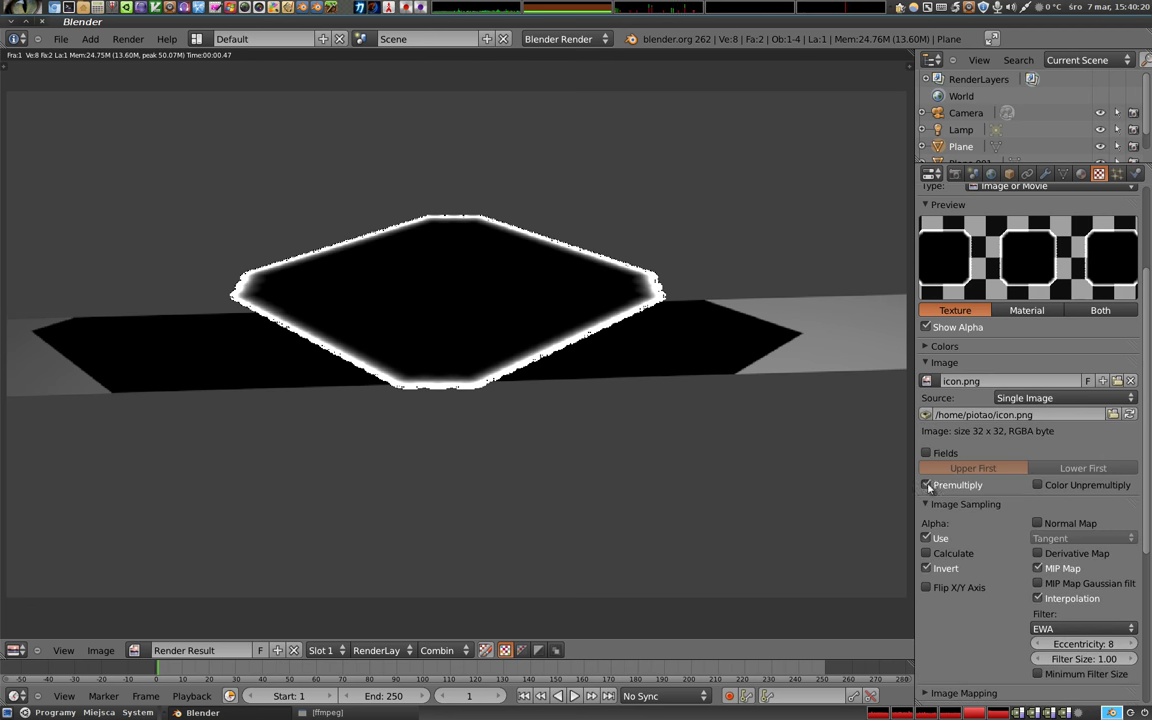
left_click(927, 485)
key("F12")
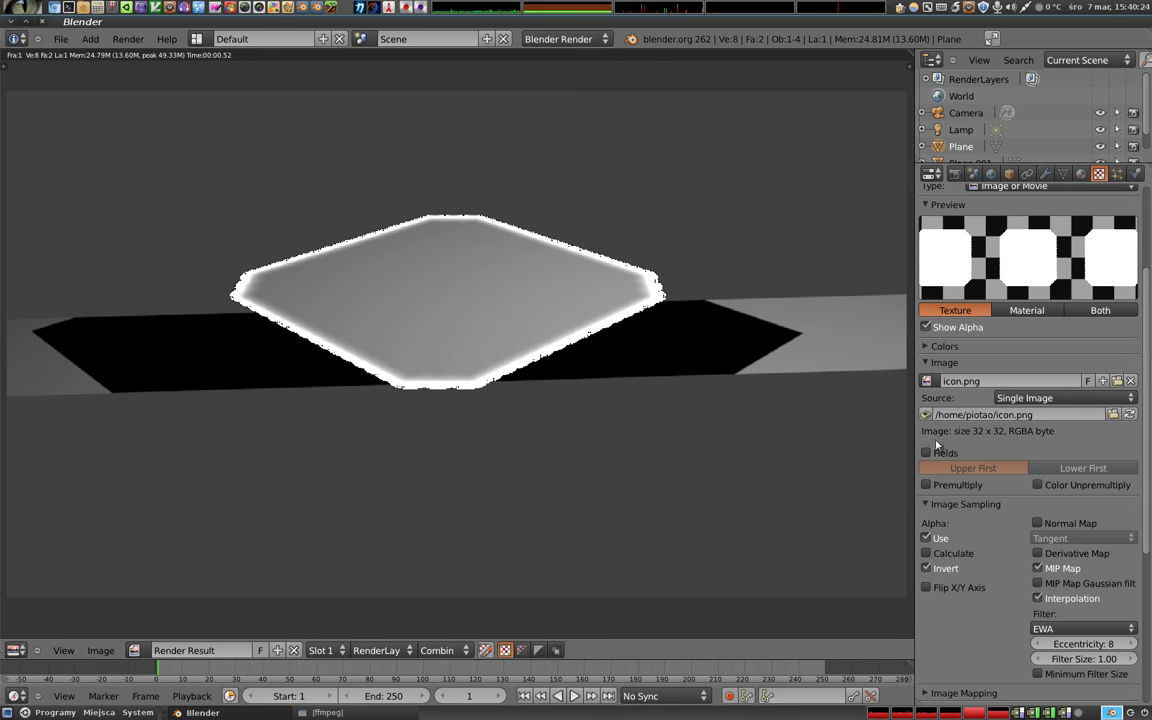
left_click(927, 485)
left_click(1037, 485)
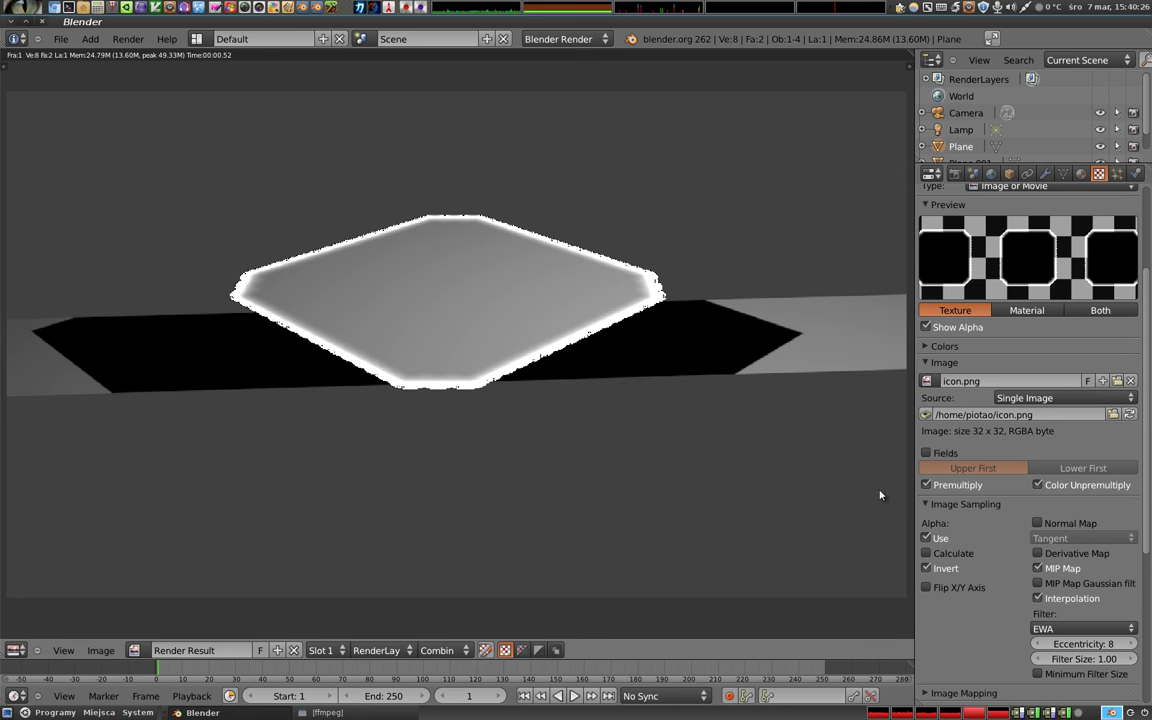
key("F12")
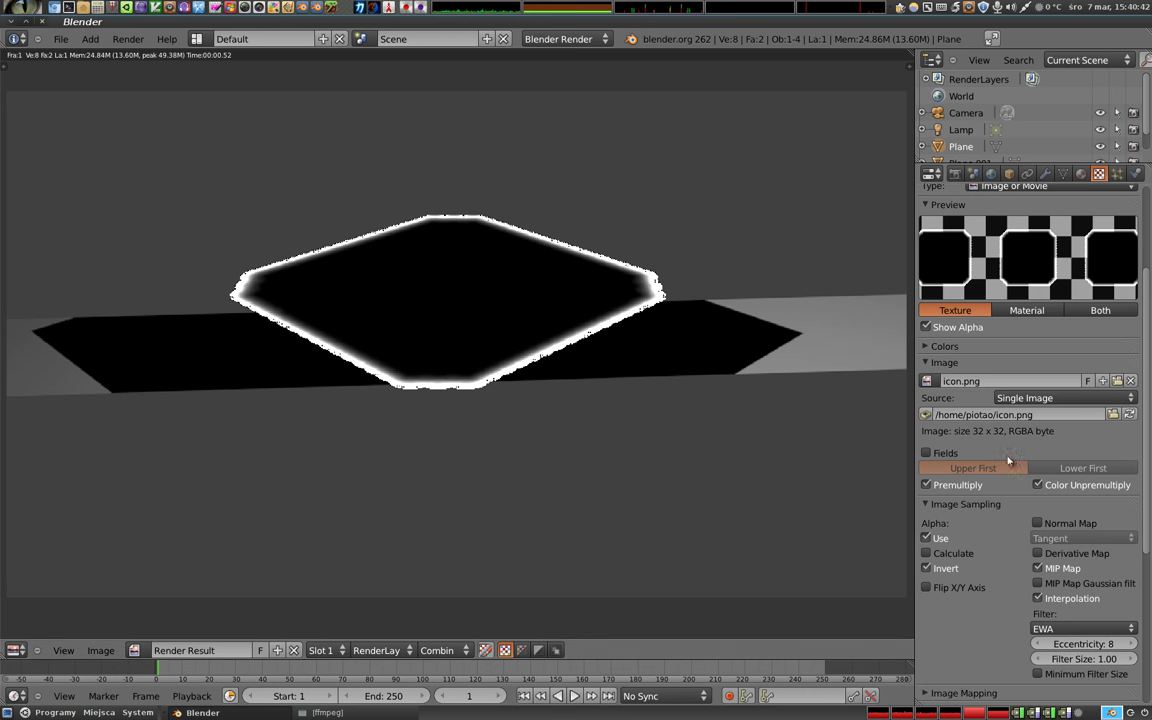
Turn off alpha Invert and Color Unpremultiply, then re-render the plane
scroll(977, 558, "down", 5)
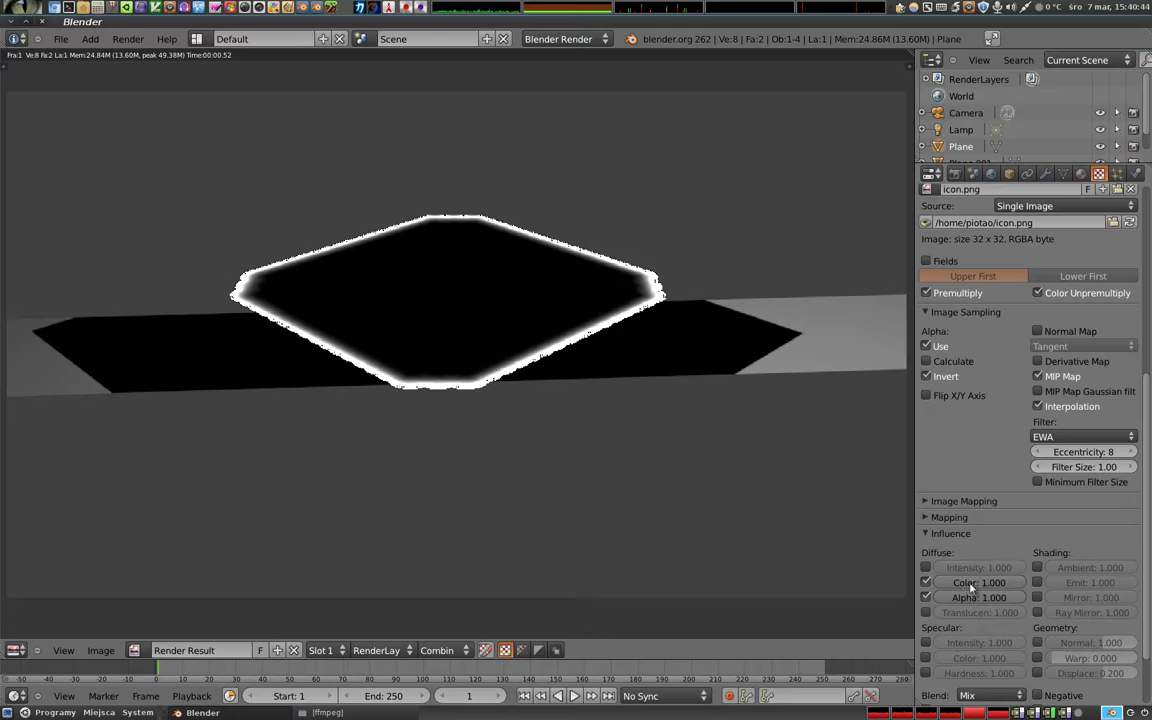
scroll(940, 500, "up", 3)
scroll(930, 460, "up", 3)
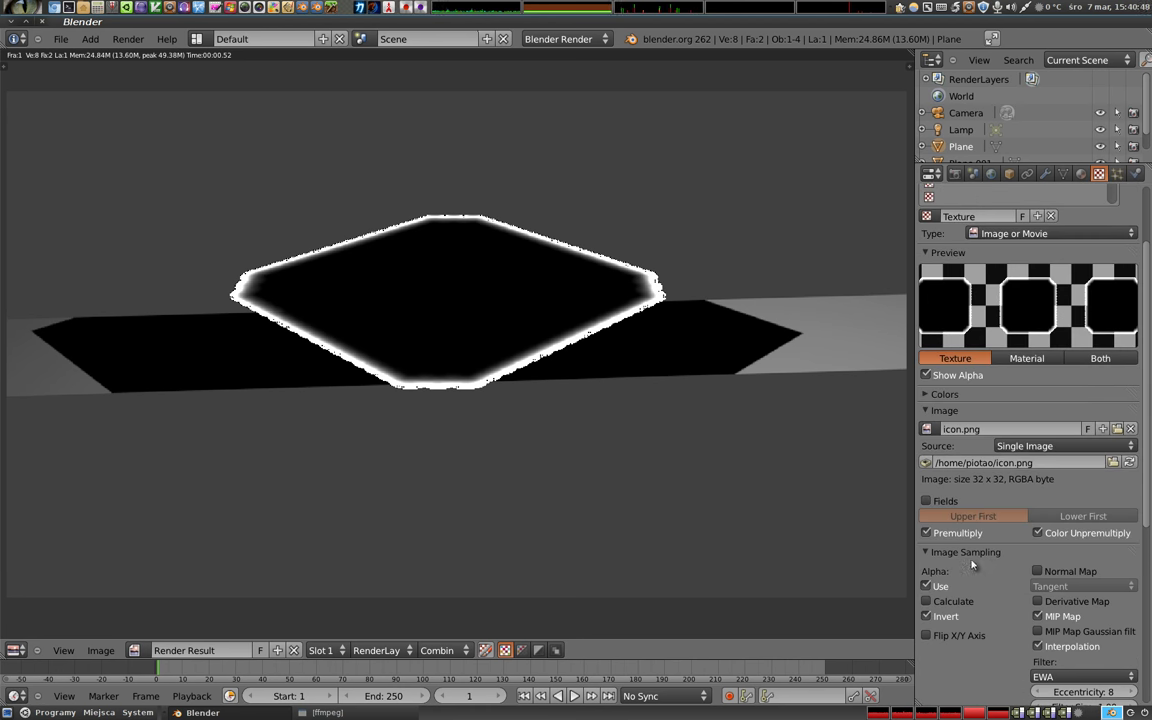
left_click(926, 616)
left_click(1038, 533)
key("F12")
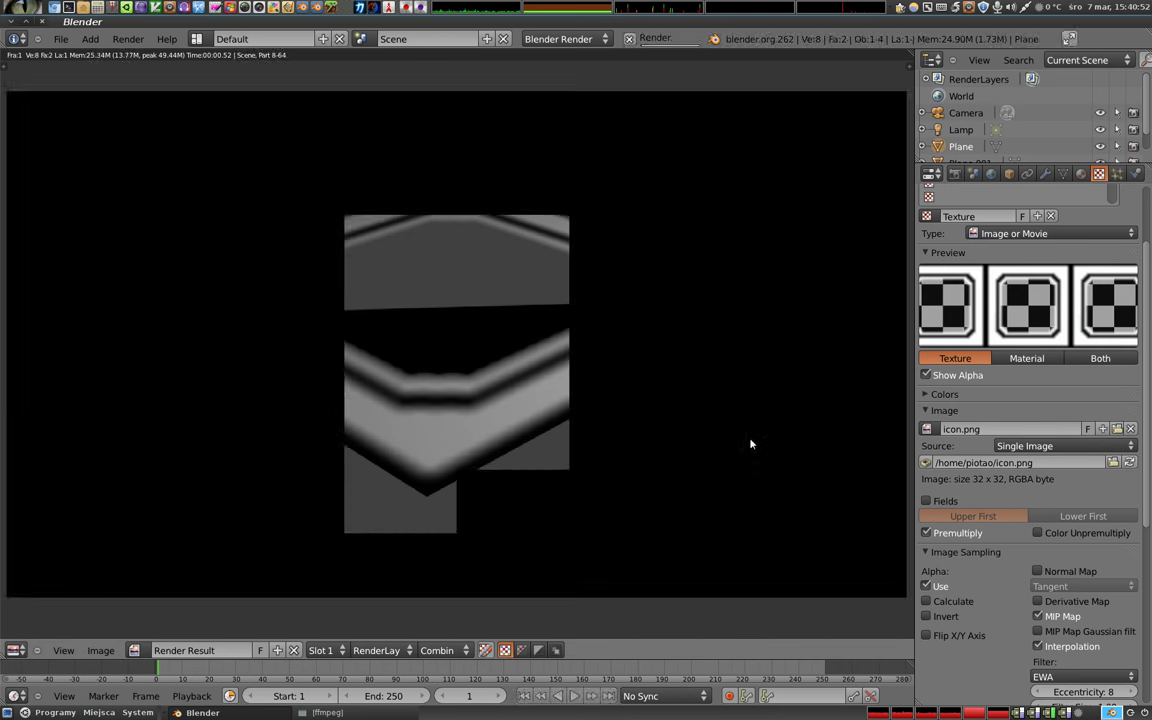
Re-render the plane with the texture's X/Y axes flipped
scroll(1015, 484, "down", 1)
scroll(1015, 484, "down", 1)
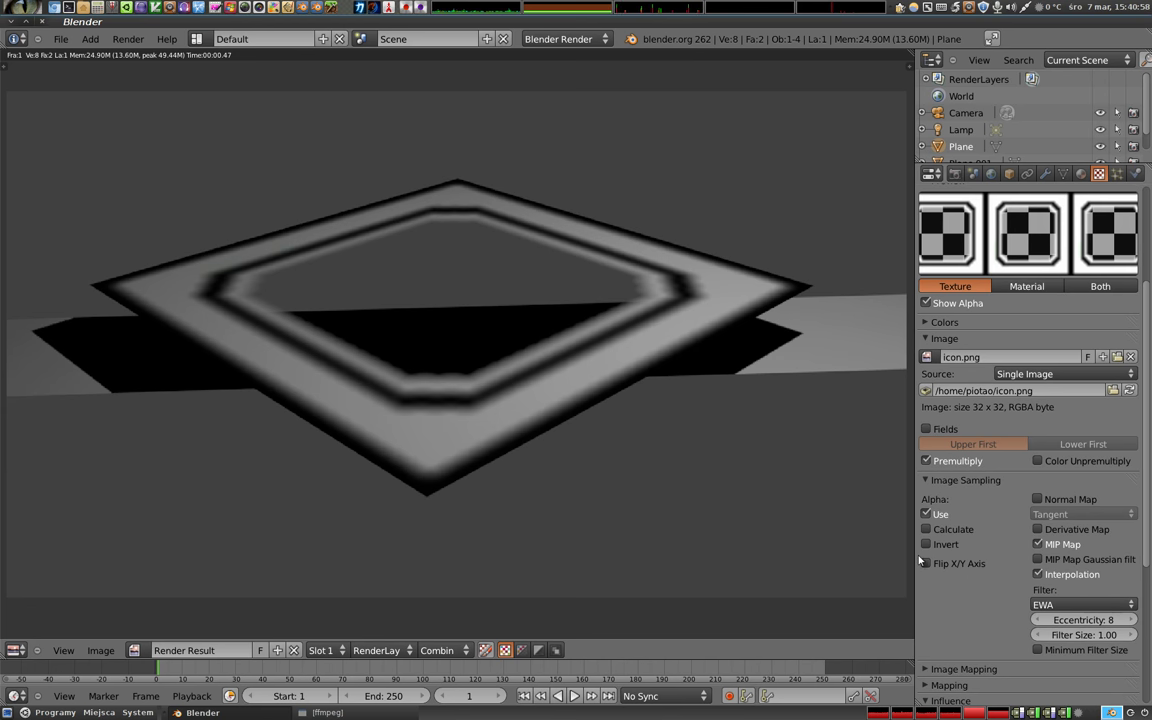
key("F12")
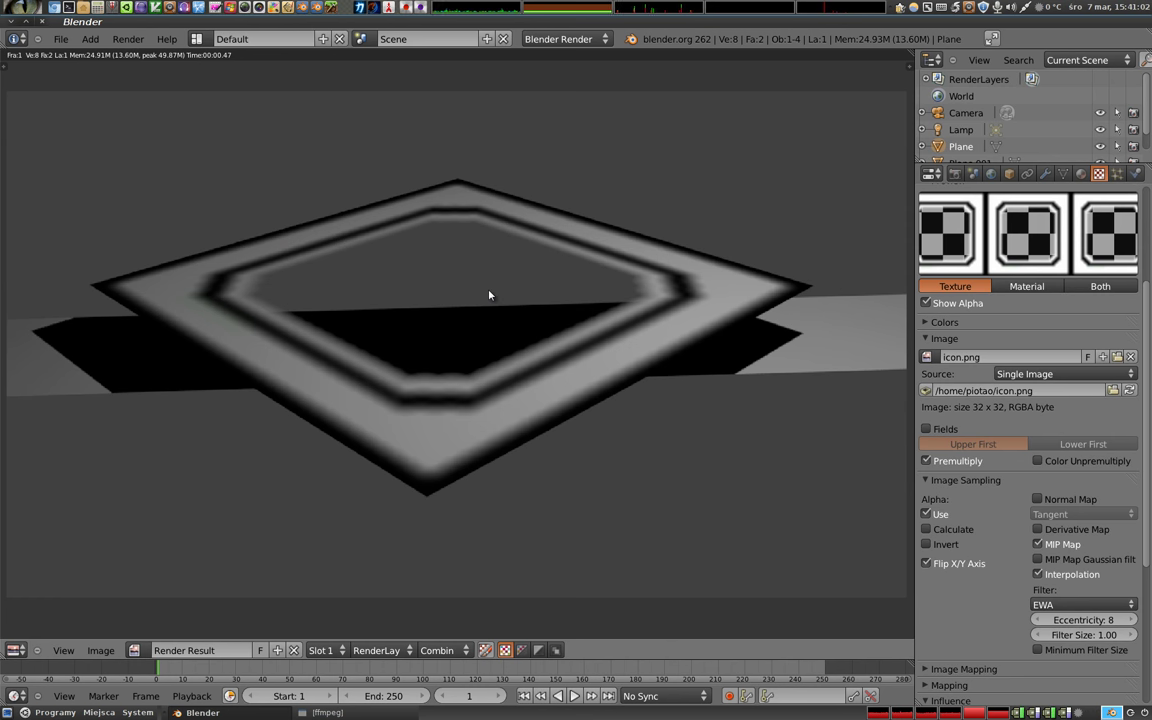
Load the 1024×1024 tekstura2.png and render it, then turn off Flip X/Y Axis and render again
left_click(1113, 391)
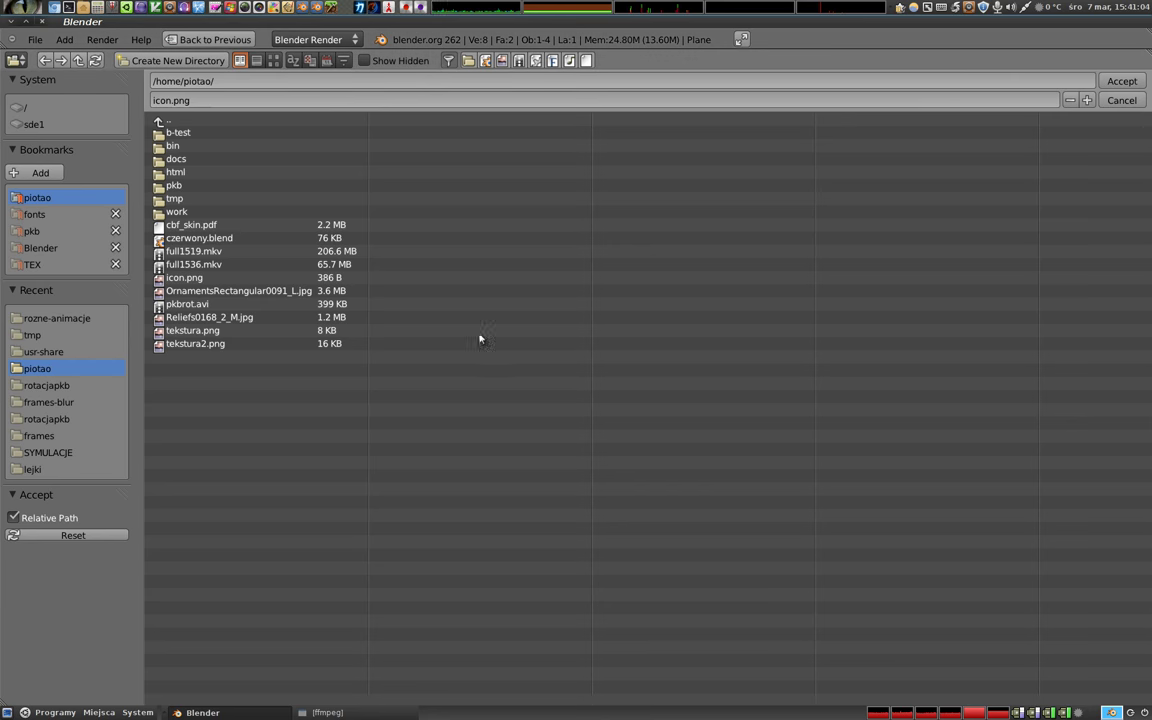
left_click(208, 344)
double_click(208, 344)
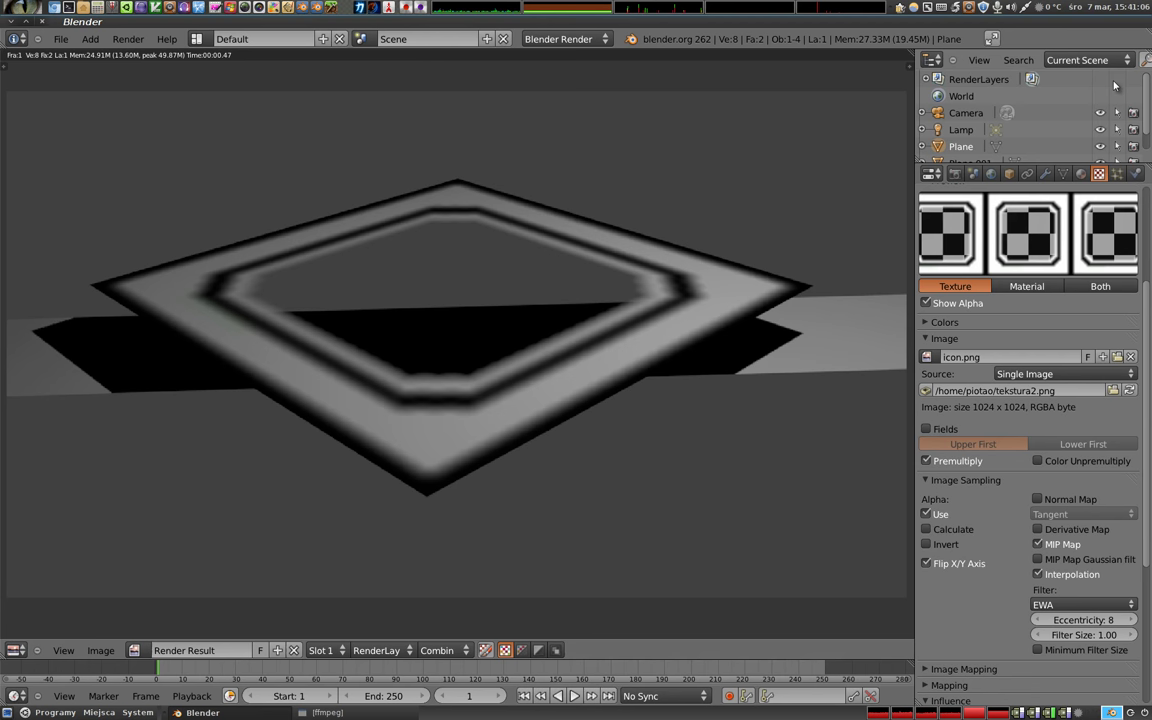
key("F12")
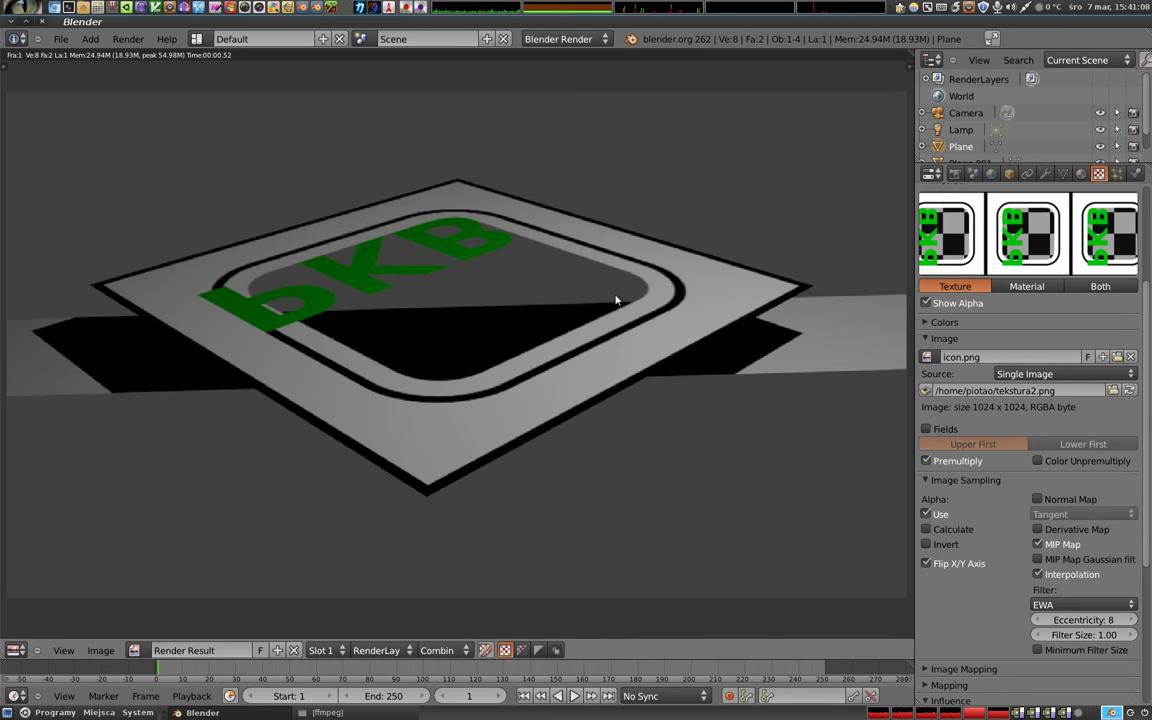
left_click(926, 563)
key("F12")
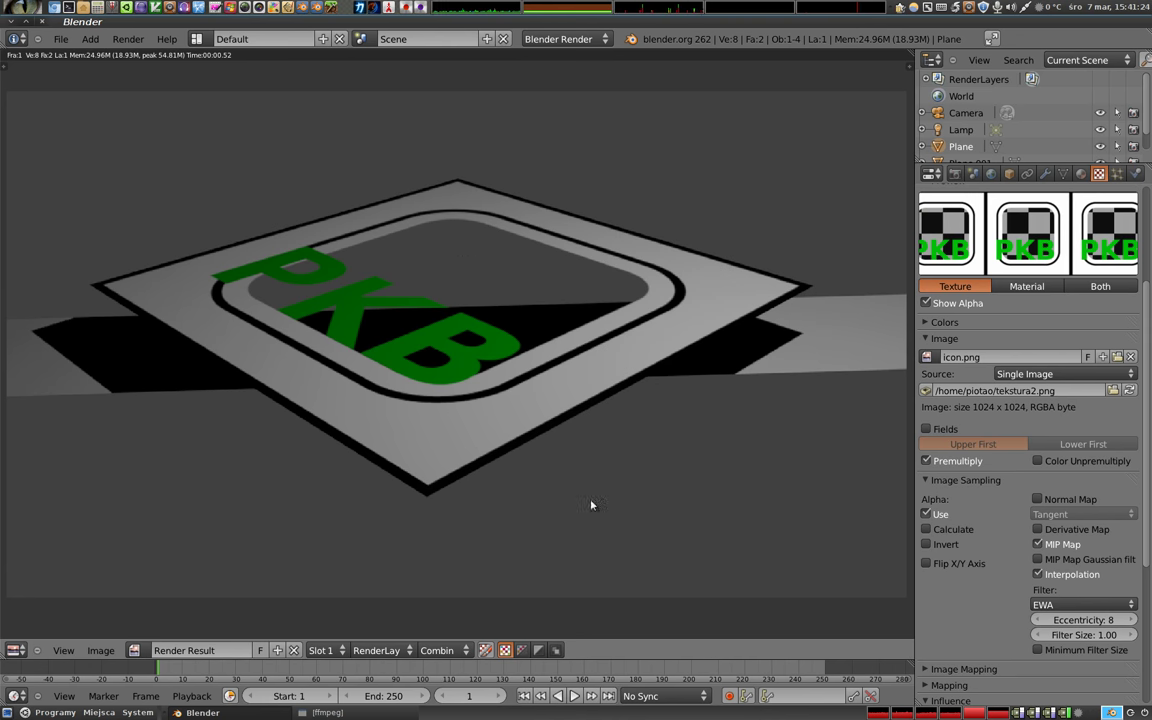
Render tekstura2.png with Flip X/Y Axis on, then turn flipping off and enable Normal Map
left_click(926, 563)
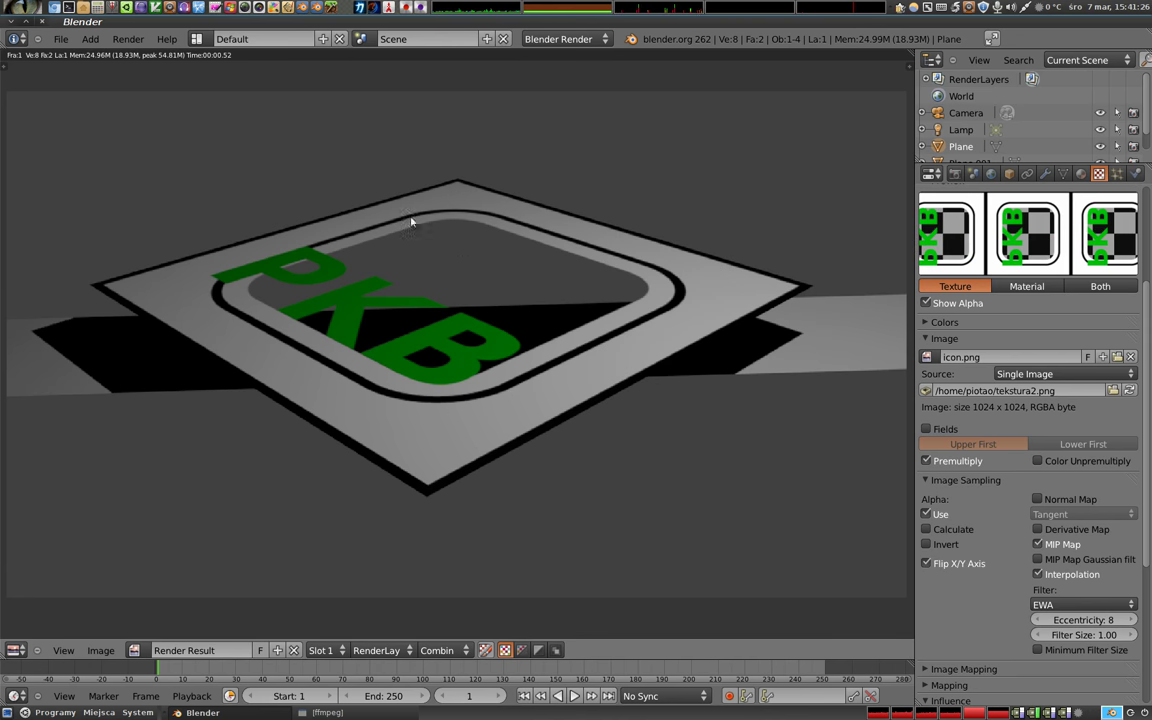
key("F12")
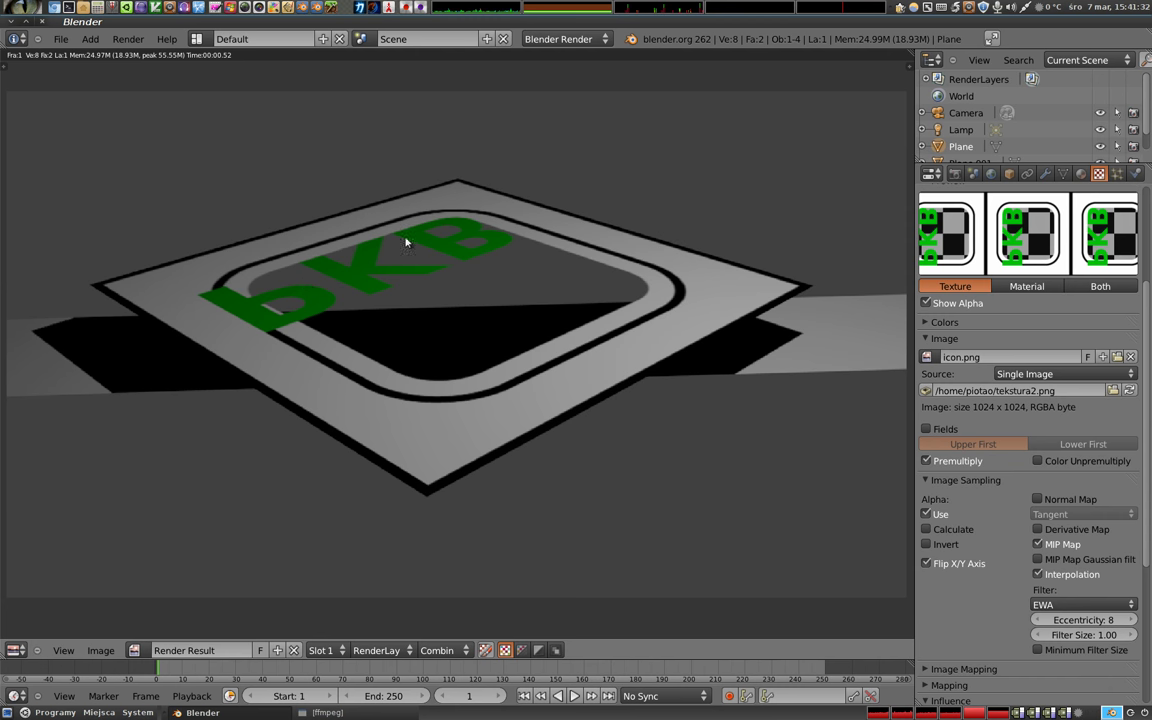
left_click(926, 563)
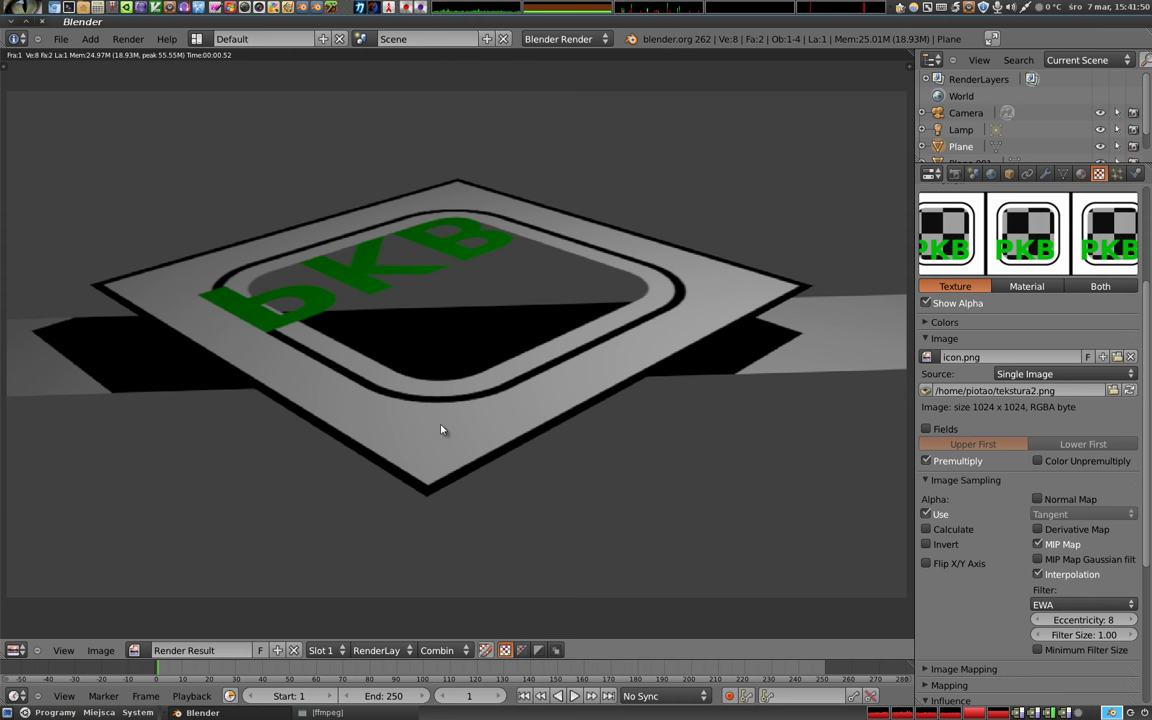
left_click(1037, 500)
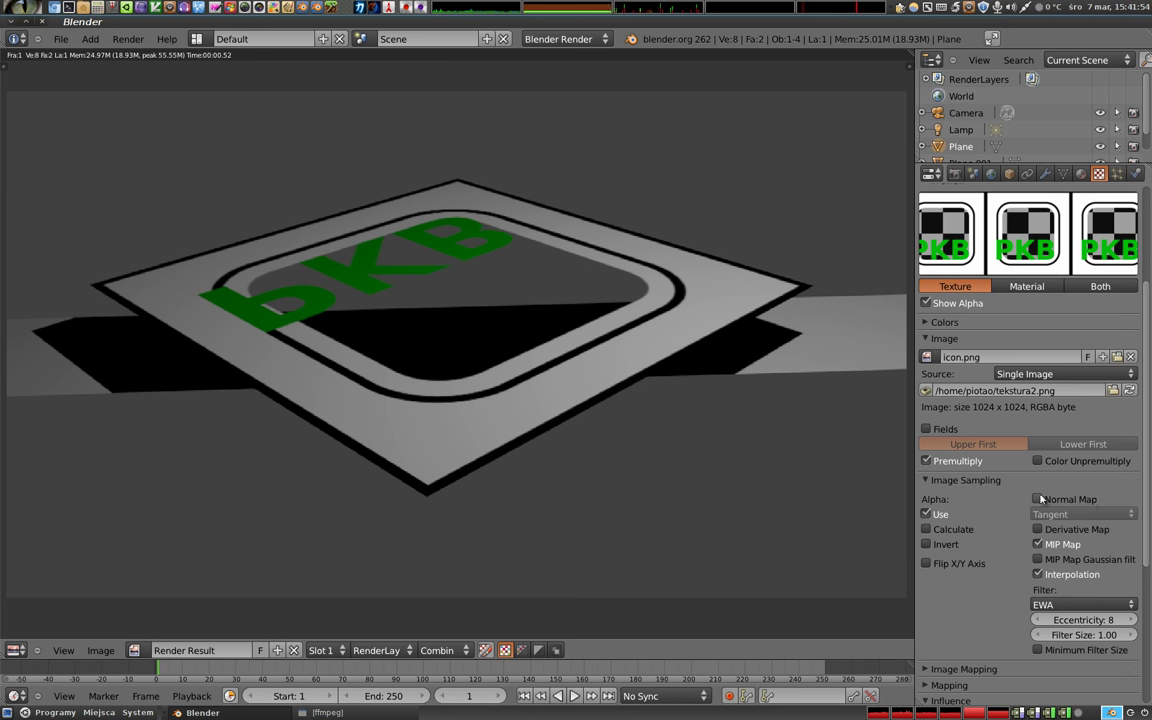
Keep Tangent as the normal map space, enable Alpha Use, and close the render view
left_click(1050, 514)
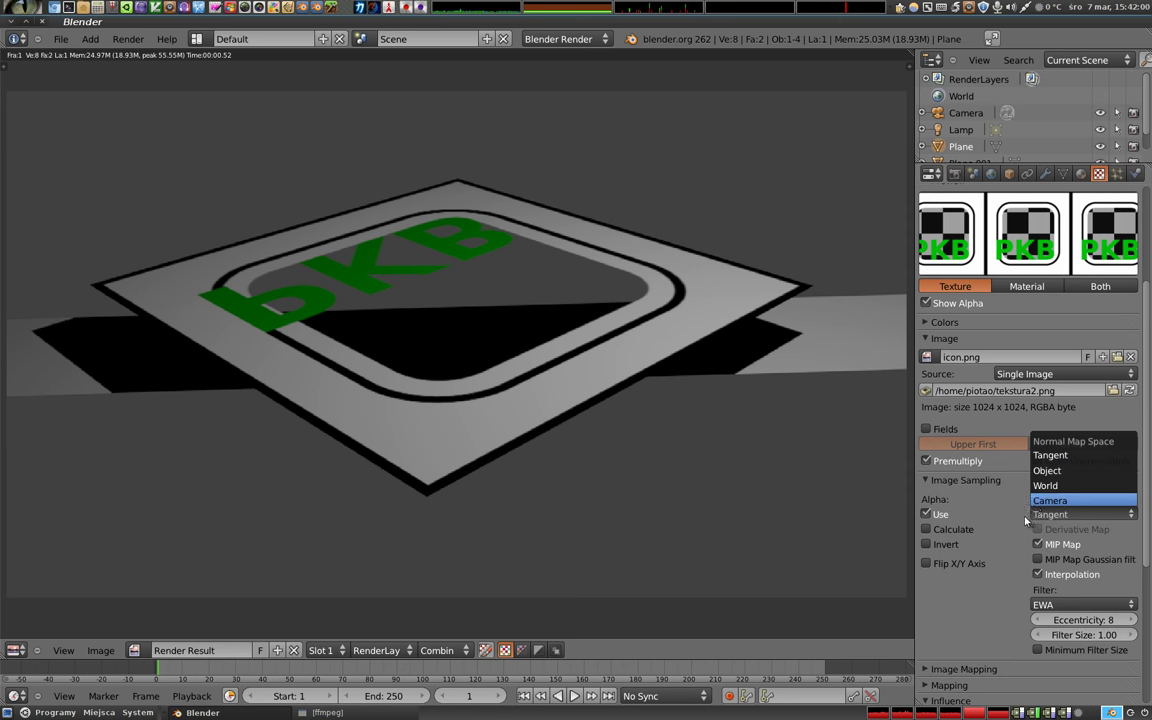
left_click(1050, 455)
left_click(926, 514)
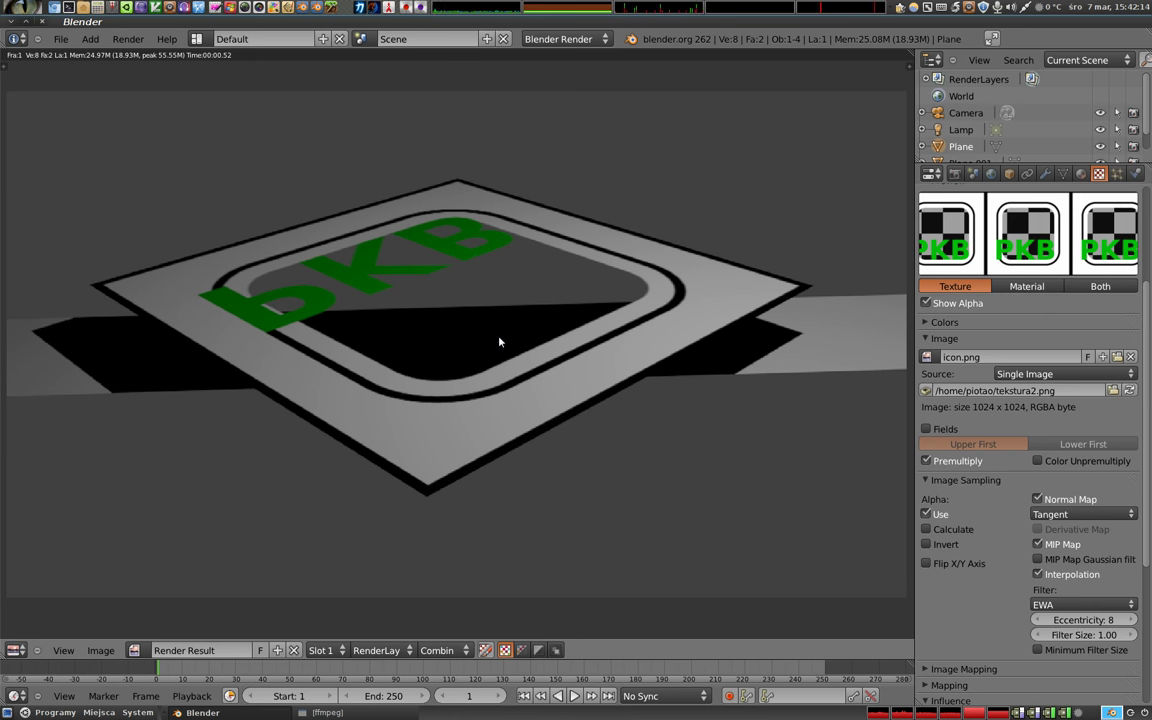
key("Escape")
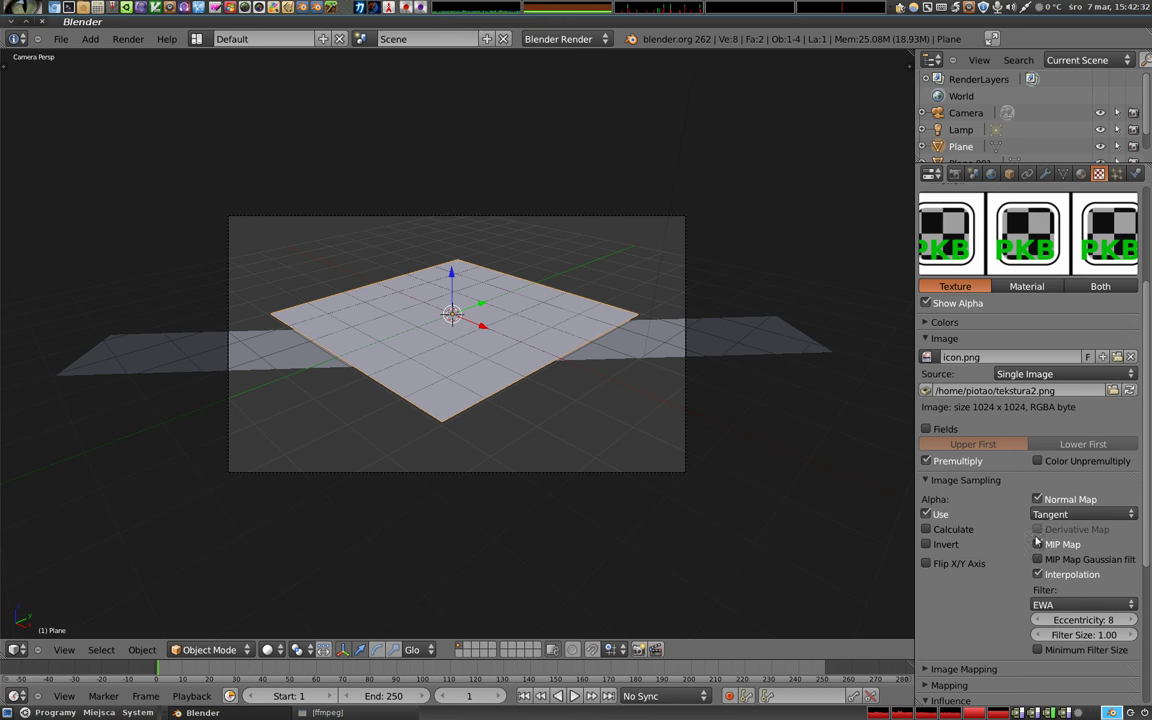
Switch to Derivative Map, turn it off again, and re-render the plane with standard sampling
left_click(1037, 499)
left_click(1037, 529)
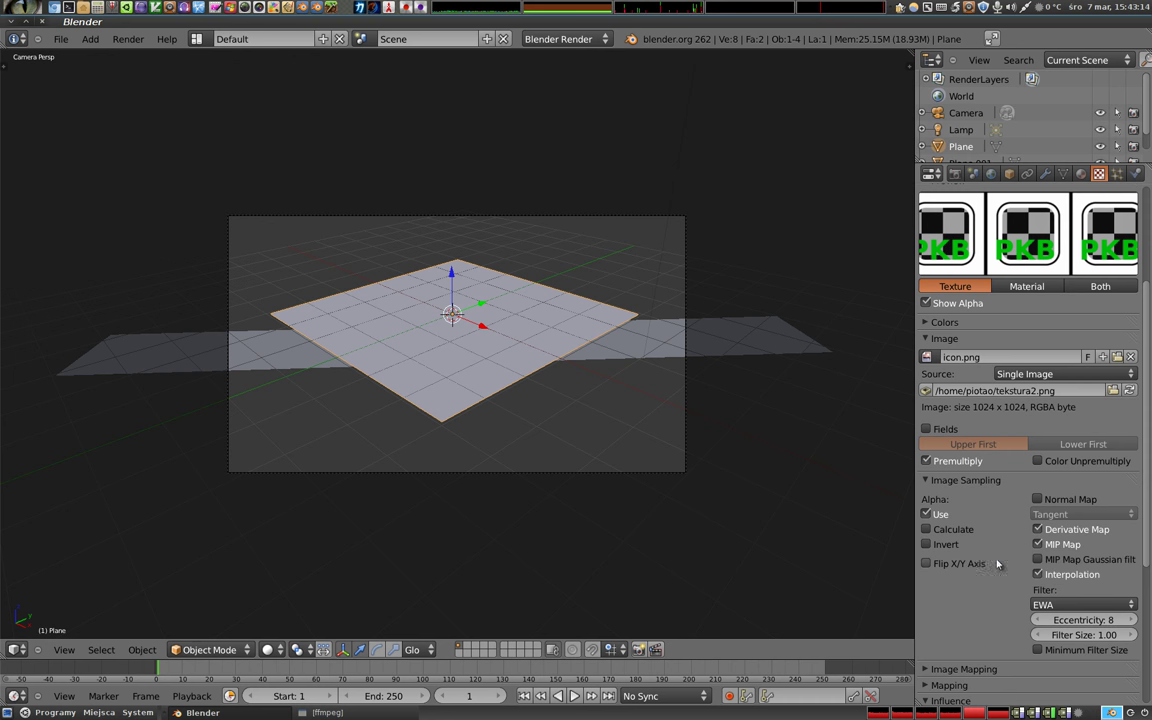
left_click(1068, 529)
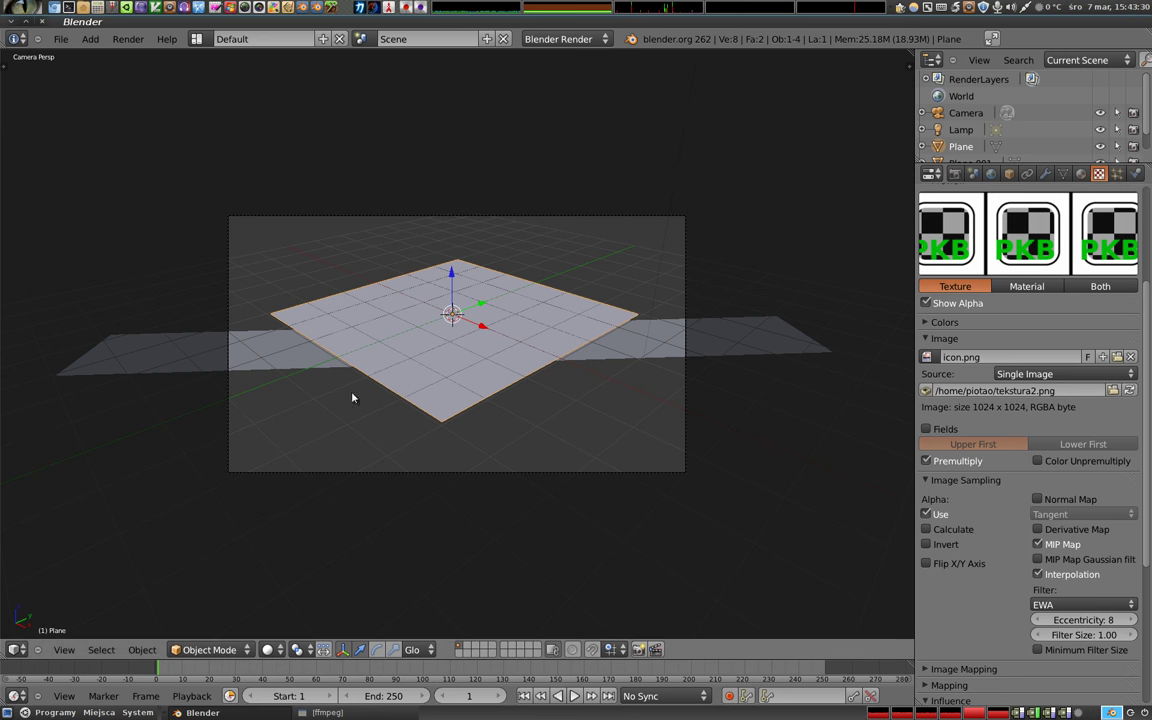
key("Escape")
key("F12")
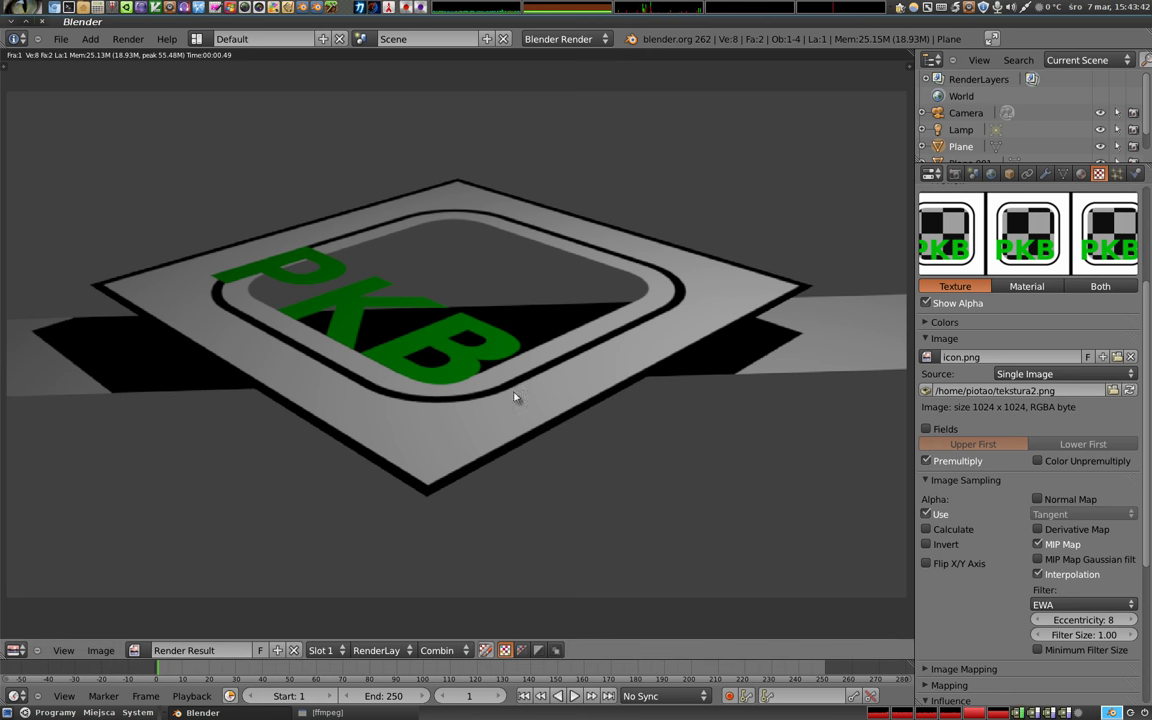
key("Escape")
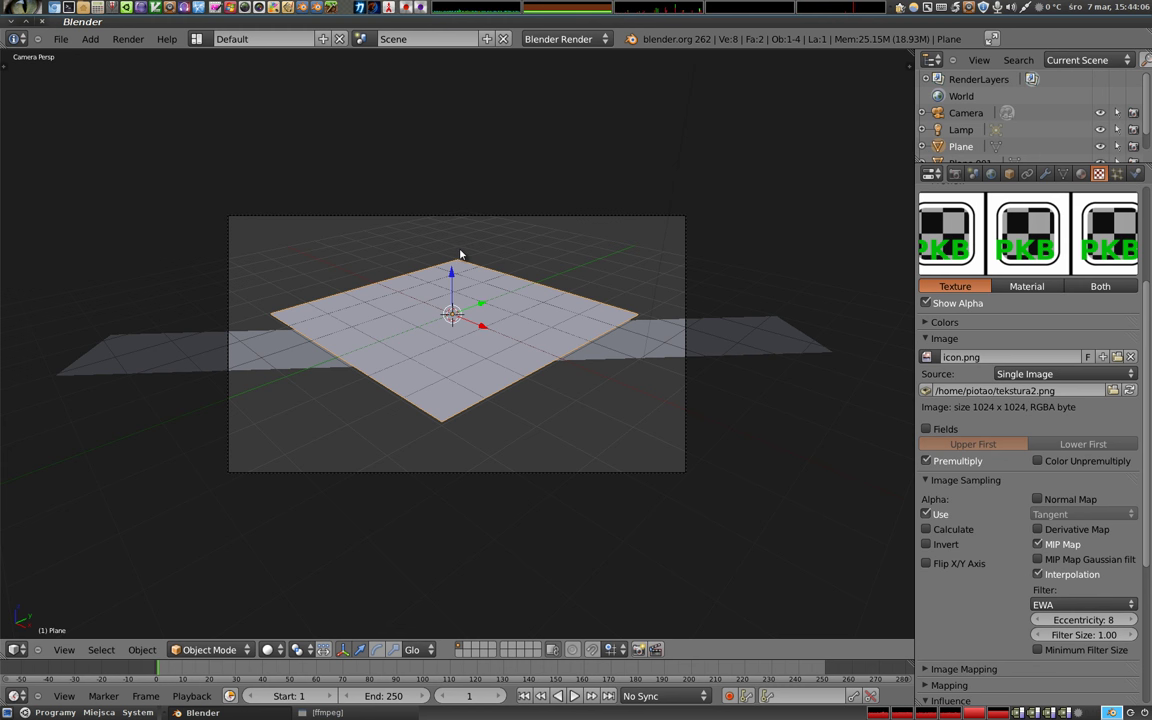
Open Chromium and search Google for 'mipmap'
left_click(54, 8)
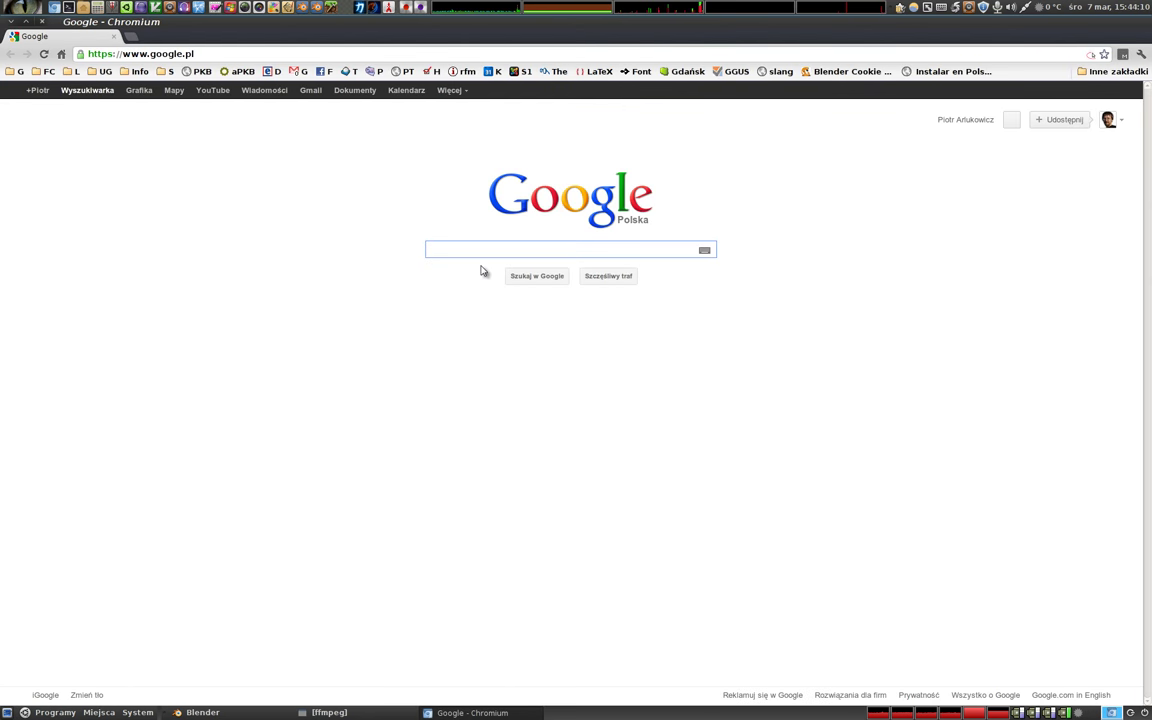
type("mio")
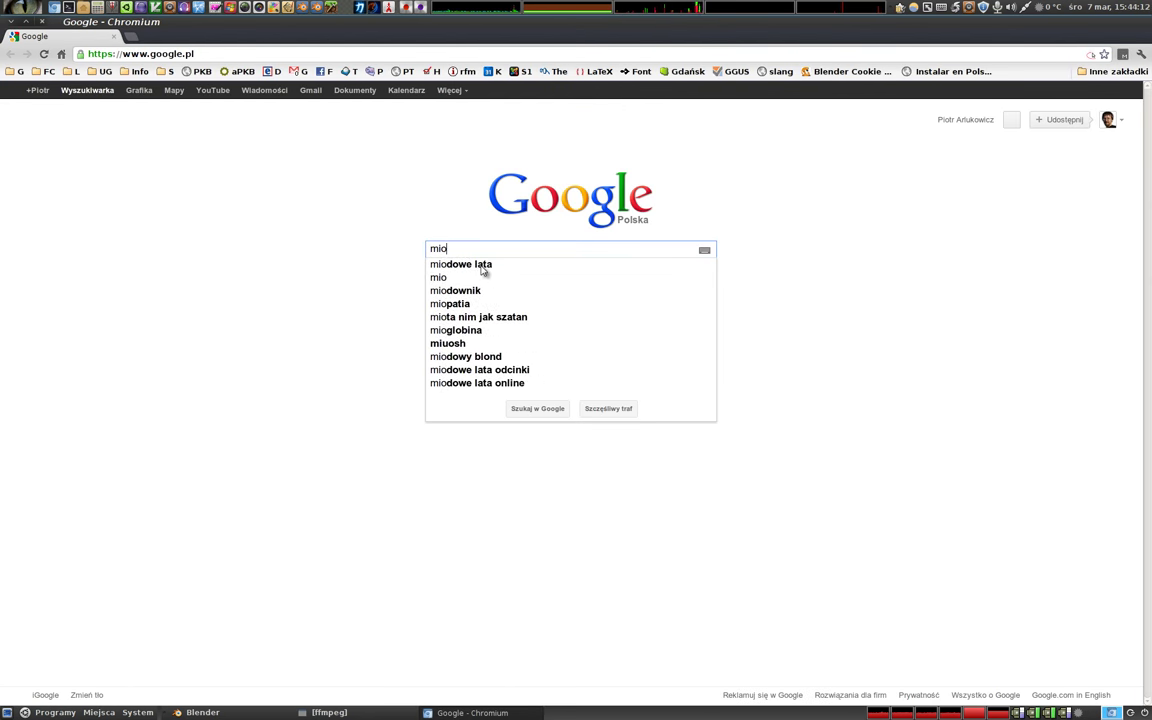
key("BackSpace")
type("pmap")
key("Return")
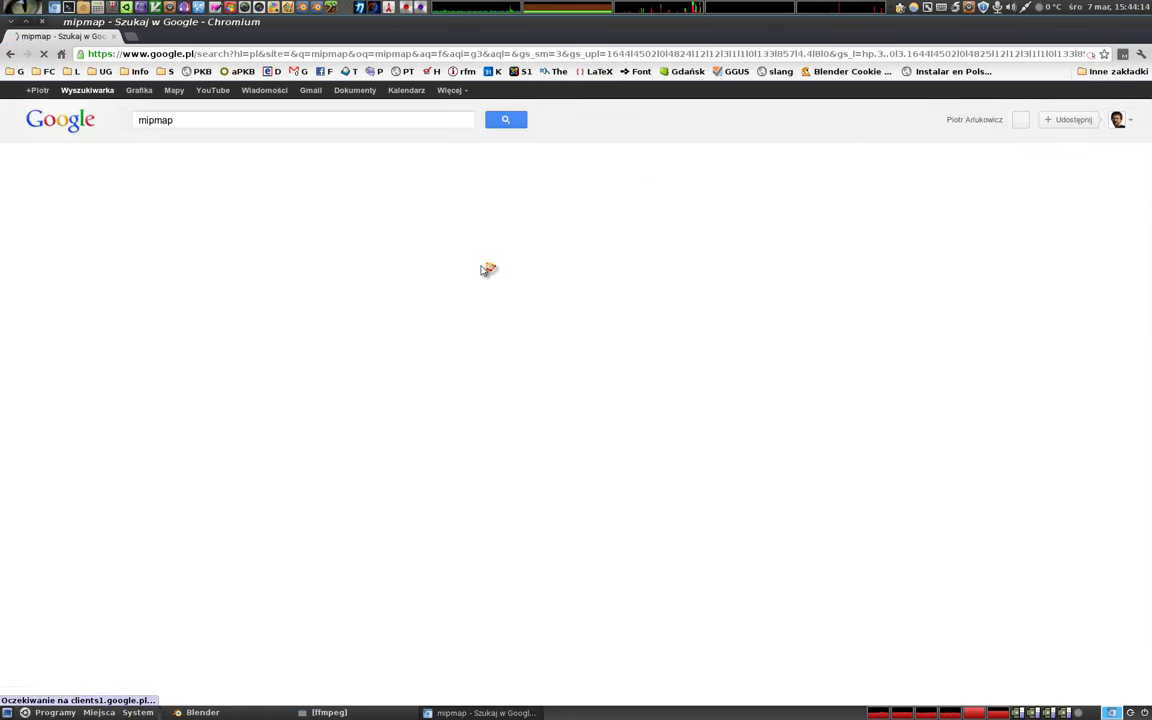
Read the Wikipedia Mipmapping article's checkerboard comparison, then return to Blender
left_click(160, 234)
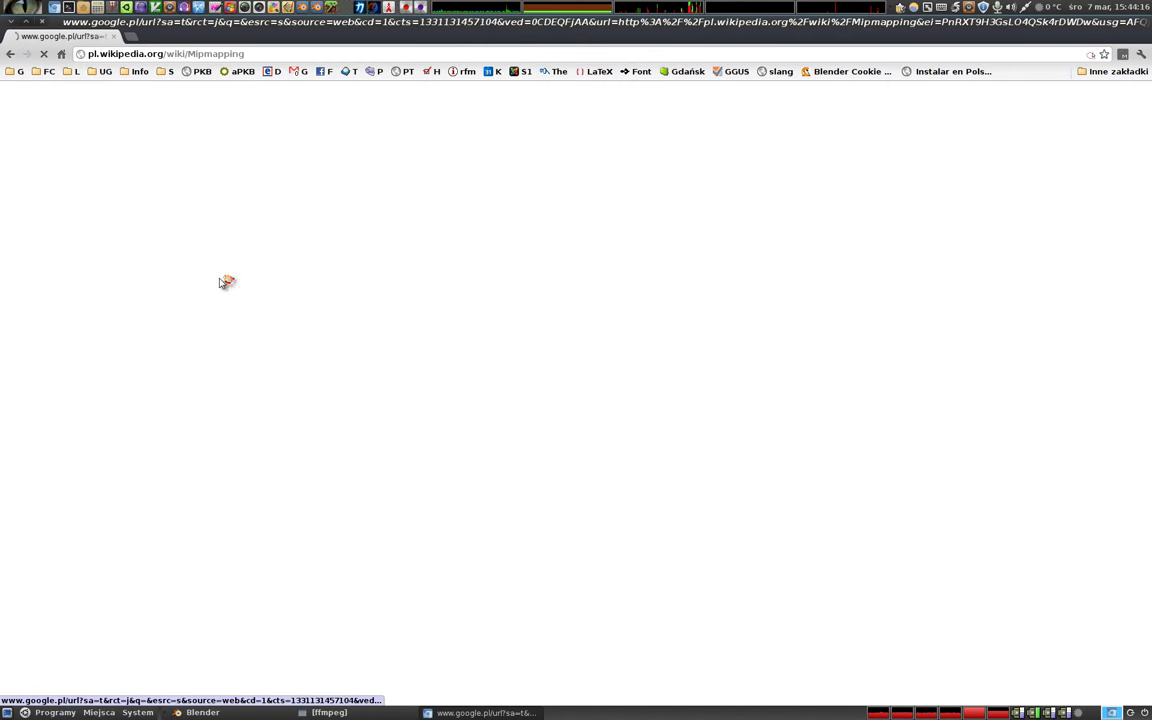
scroll(389, 352, "down", 3)
scroll(389, 352, "down", 5)
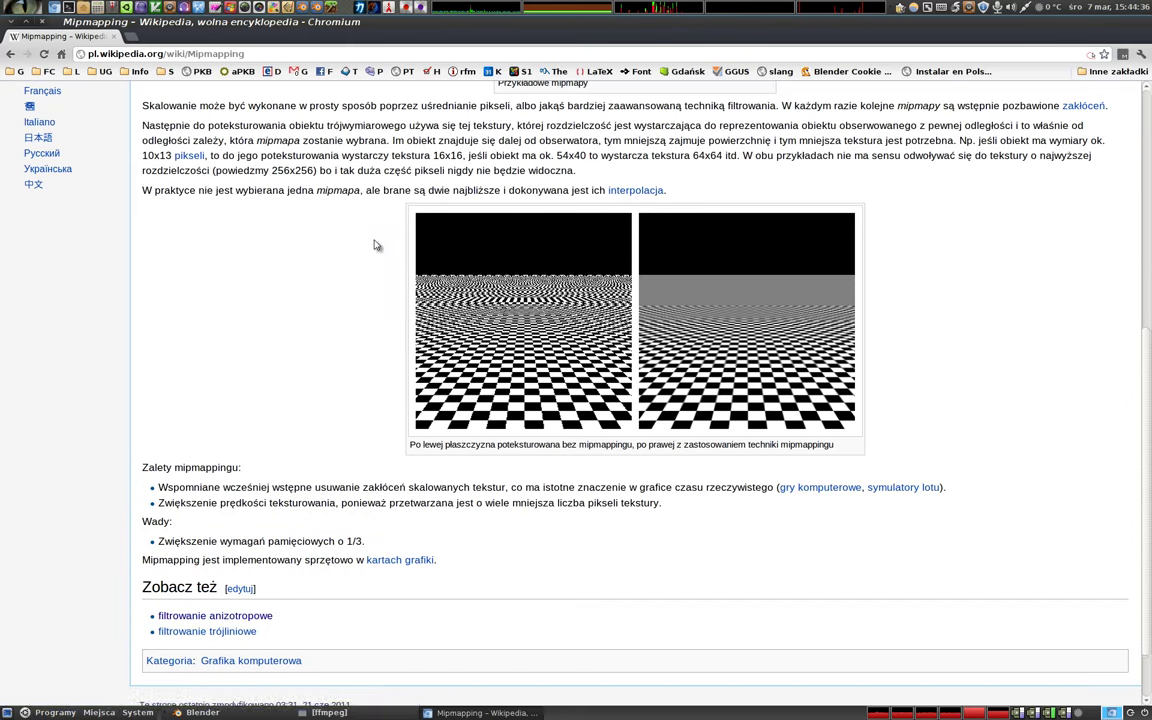
key("alt+Tab")
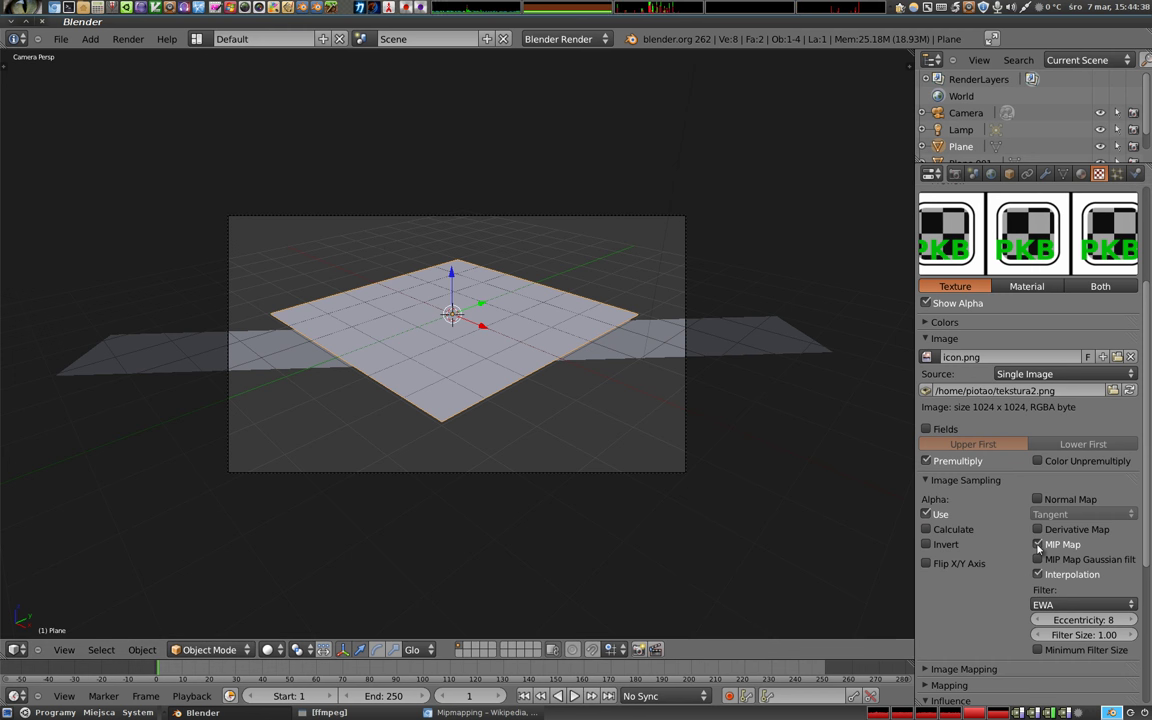
left_click(1039, 544)
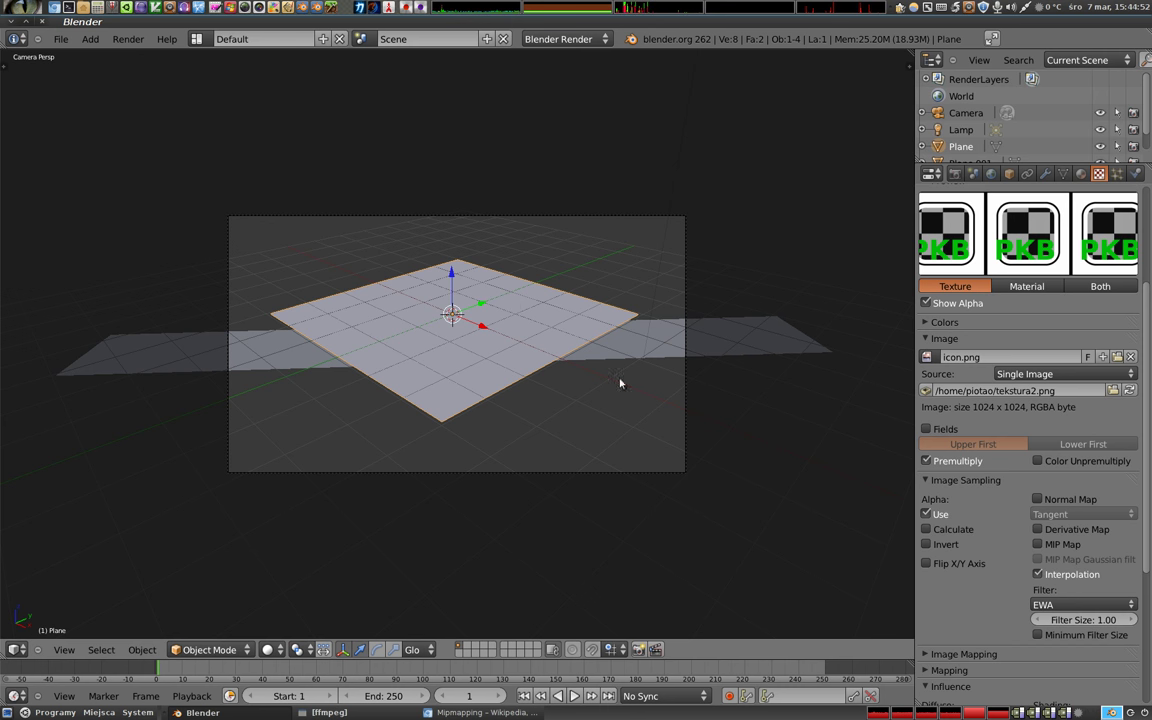
left_click(1037, 544)
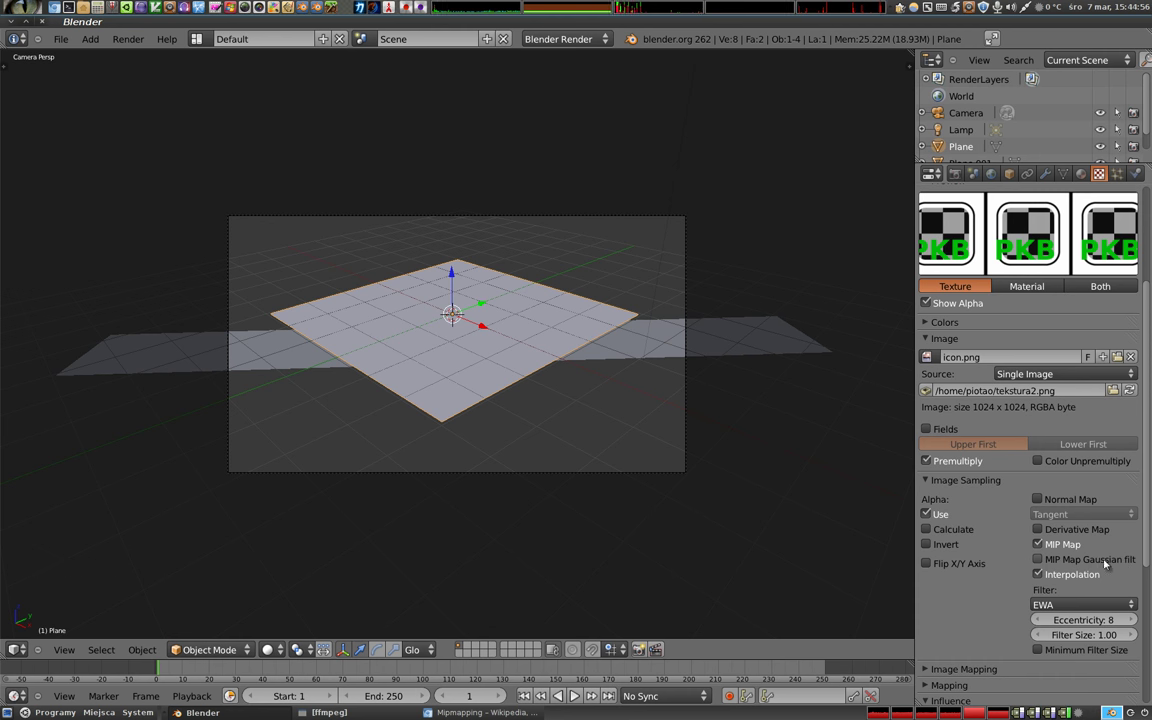
left_click(1052, 574)
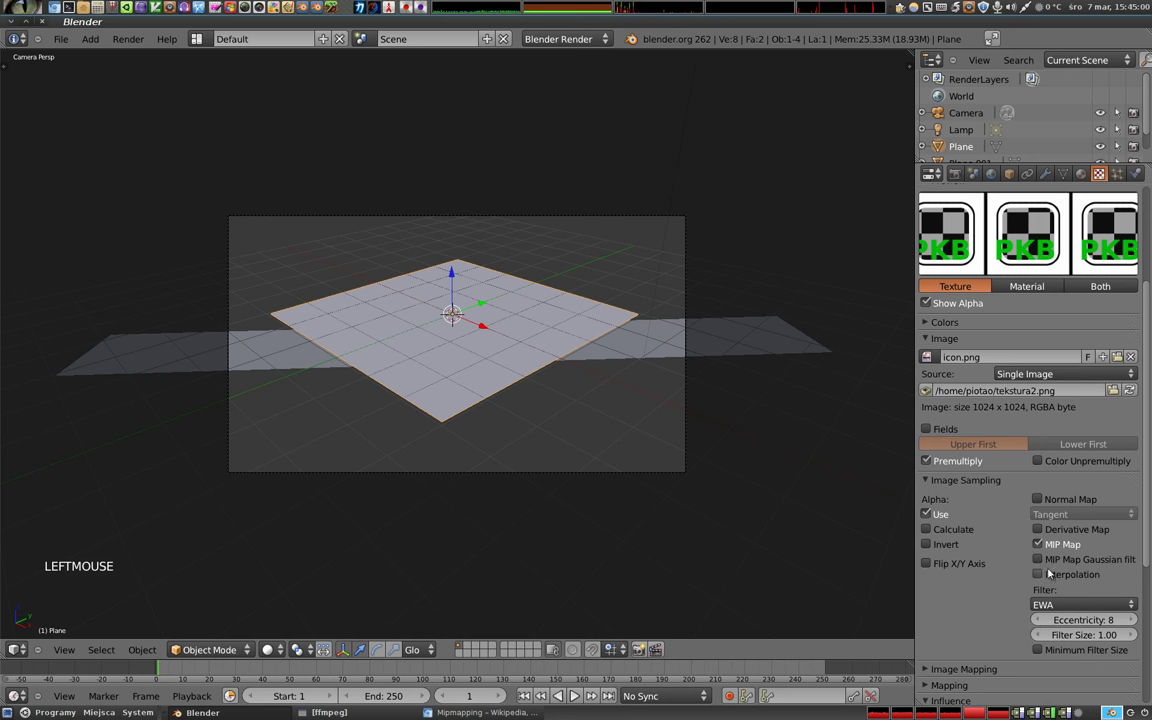
left_click(1104, 580)
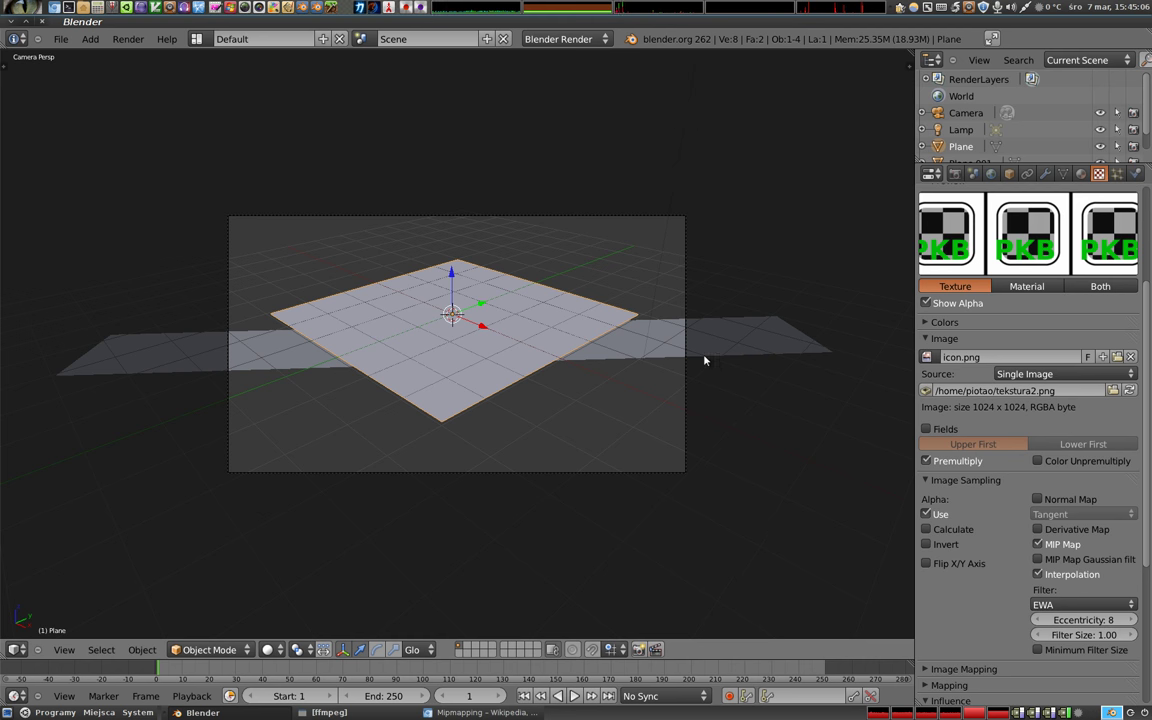
Render, then disable MIP Map and Interpolation, enable Minimum Filter Size, and zoom the render
key("F12")
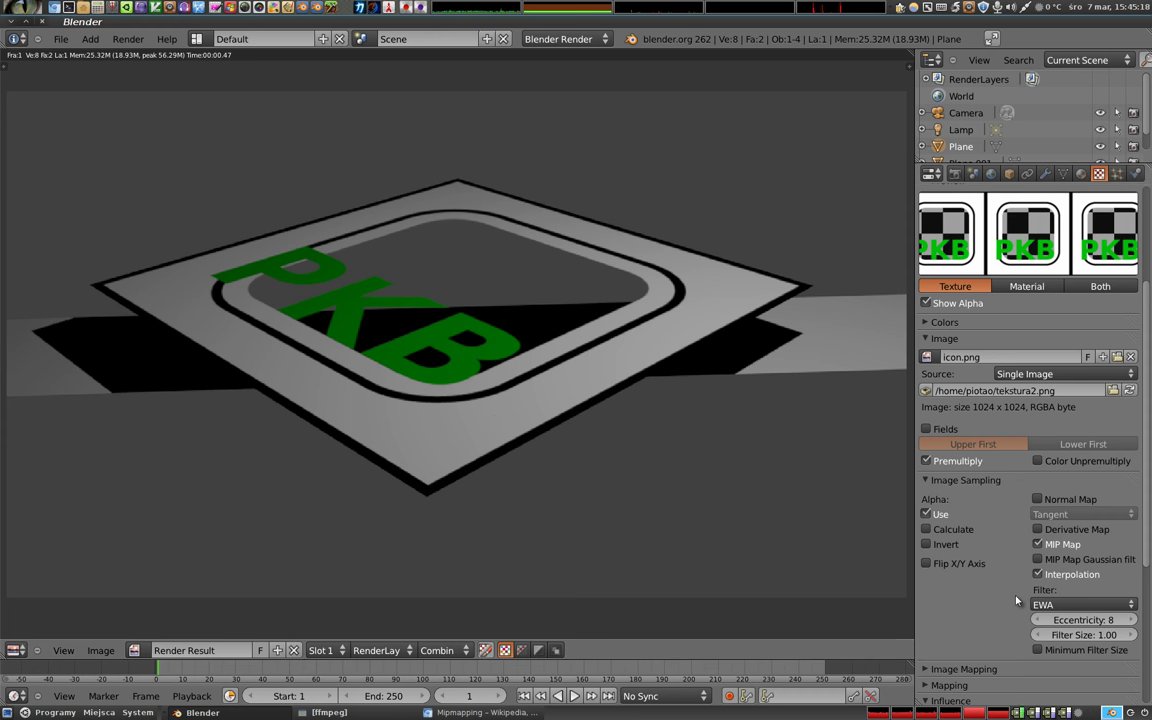
left_click(1050, 604)
left_click(1040, 544)
left_click(1040, 574)
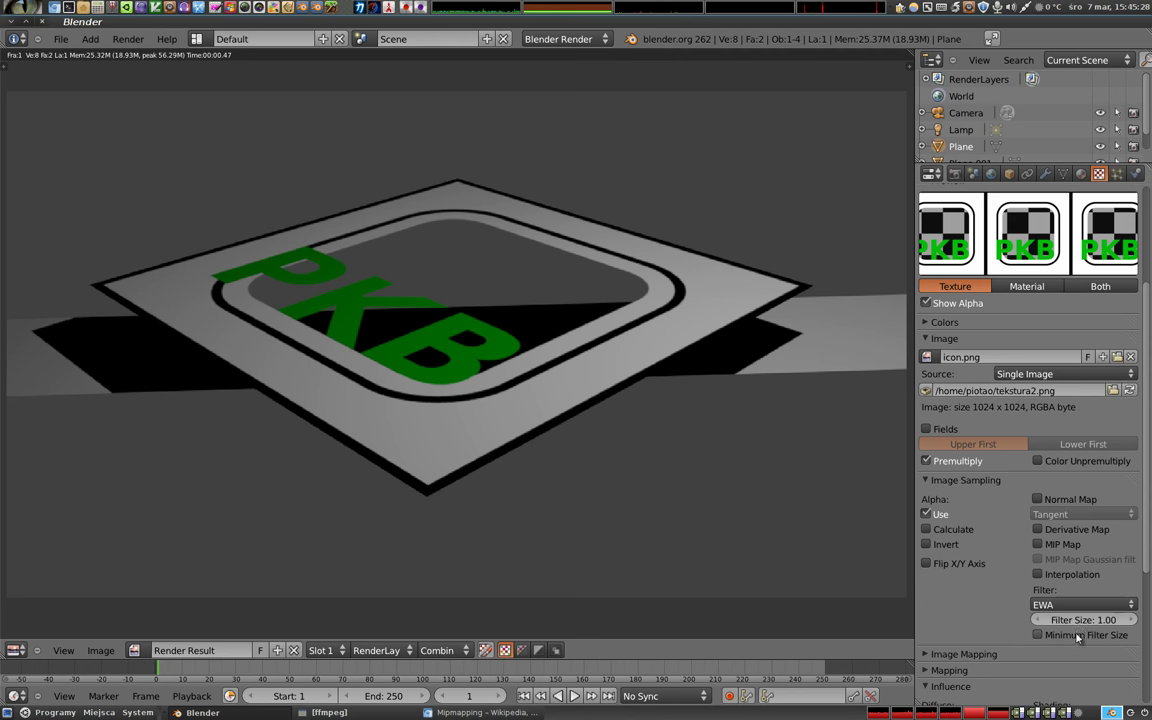
left_click(1037, 635)
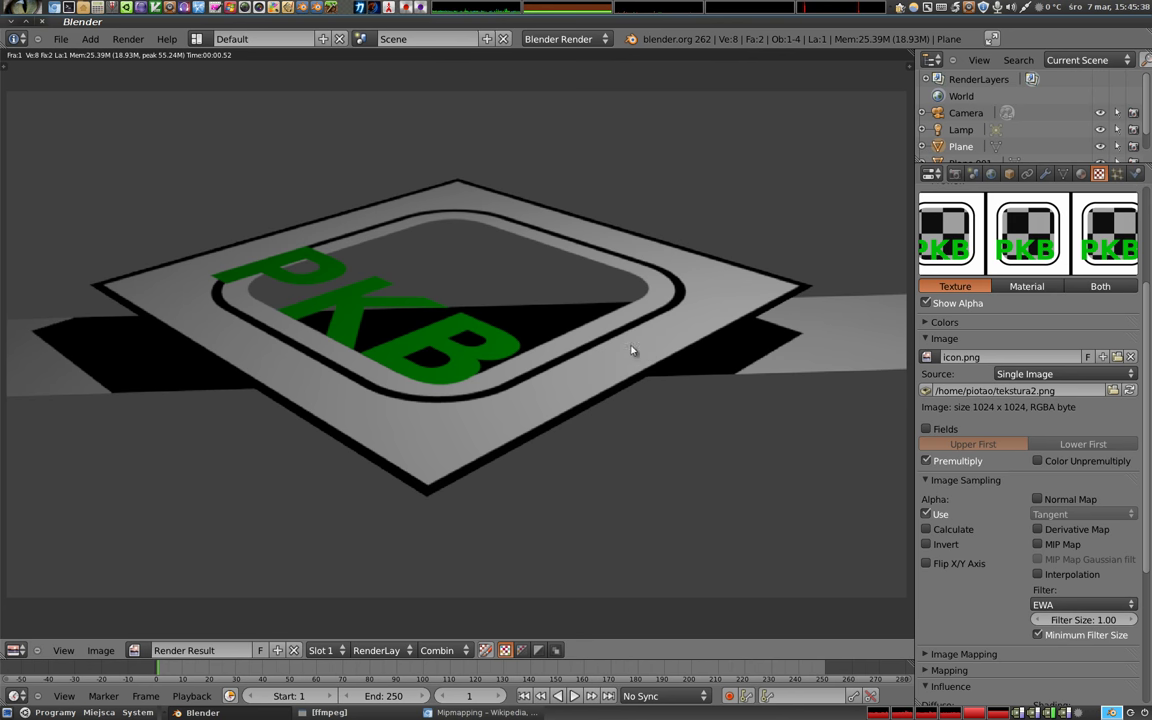
scroll(485, 462, "up", 5)
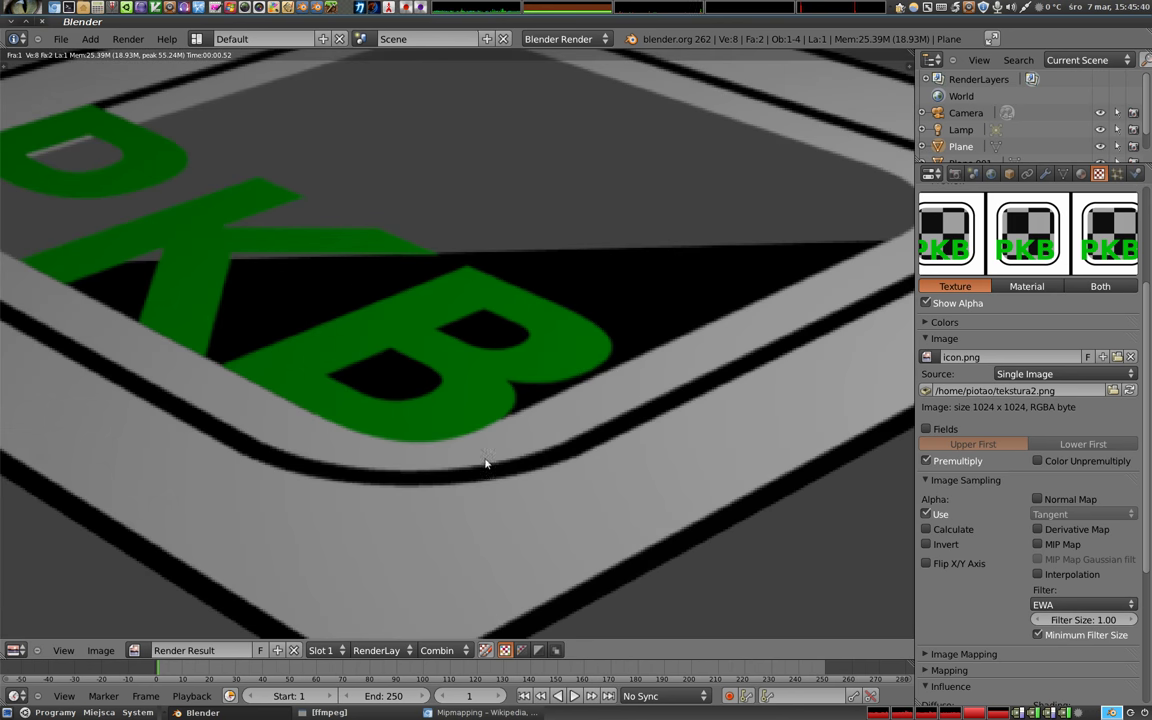
scroll(530, 440, "down", 2)
scroll(540, 404, "up", 2)
scroll(437, 431, "up", 2)
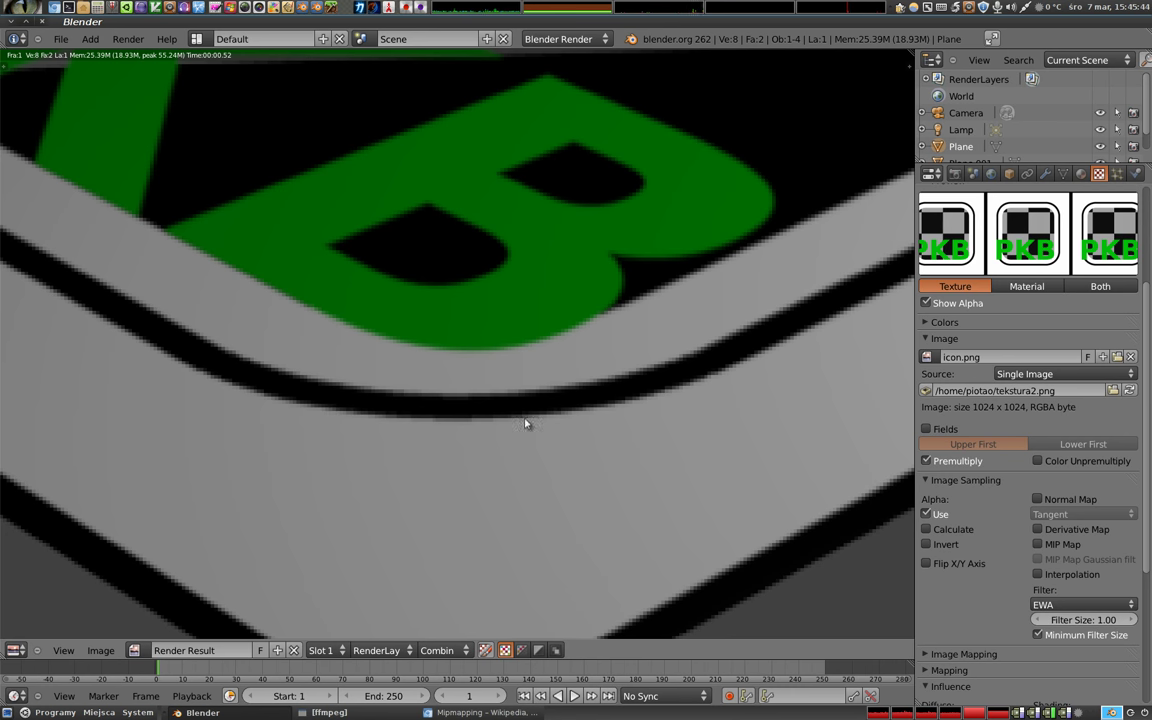
Load the 32px icon.png as the texture image, re-render, and pan the Render Result
left_click(1112, 390)
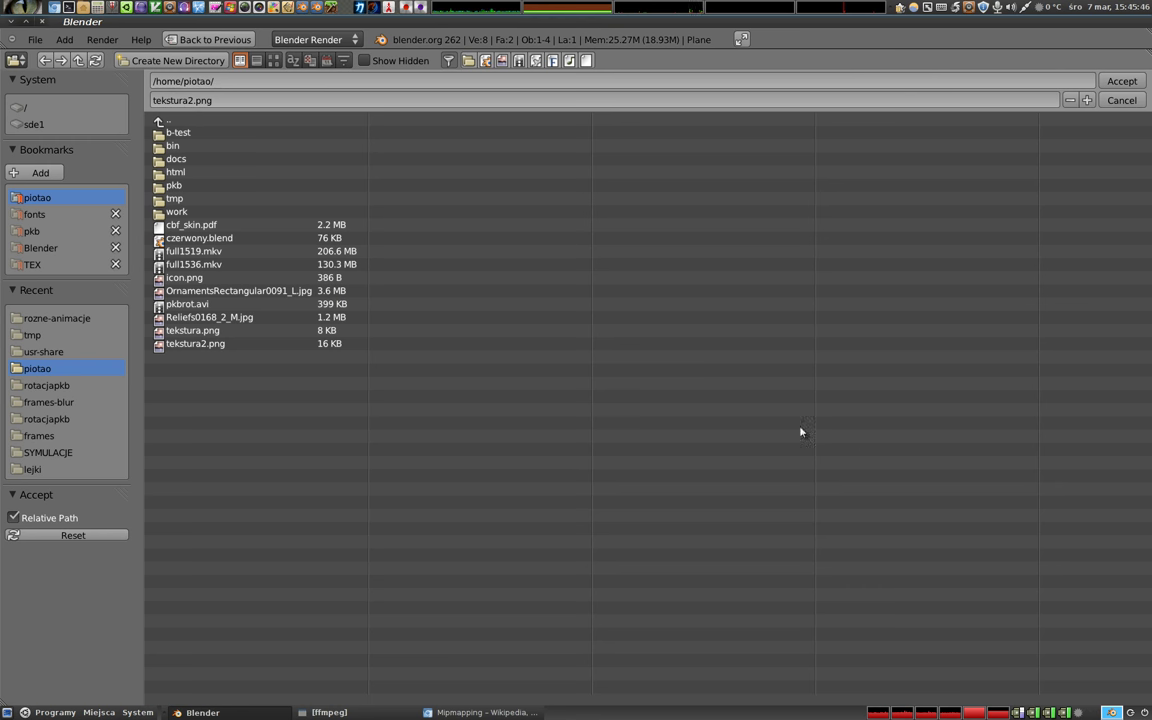
left_click(200, 277)
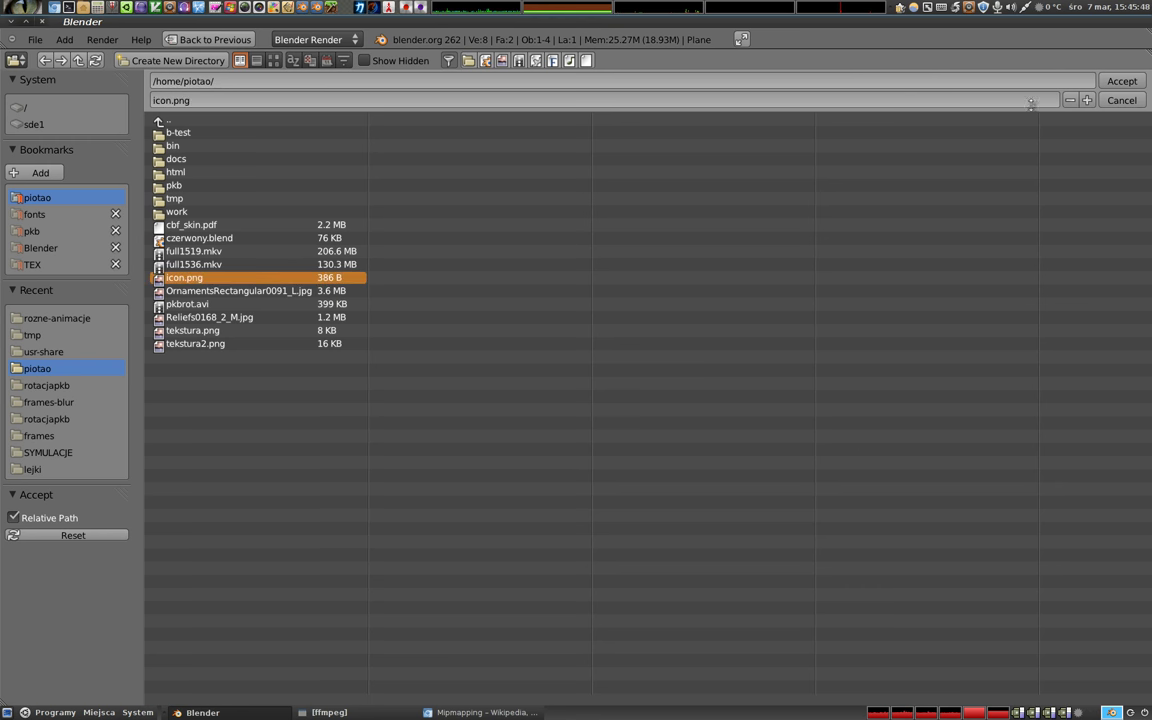
left_click(1124, 83)
scroll(488, 331, "down", 5)
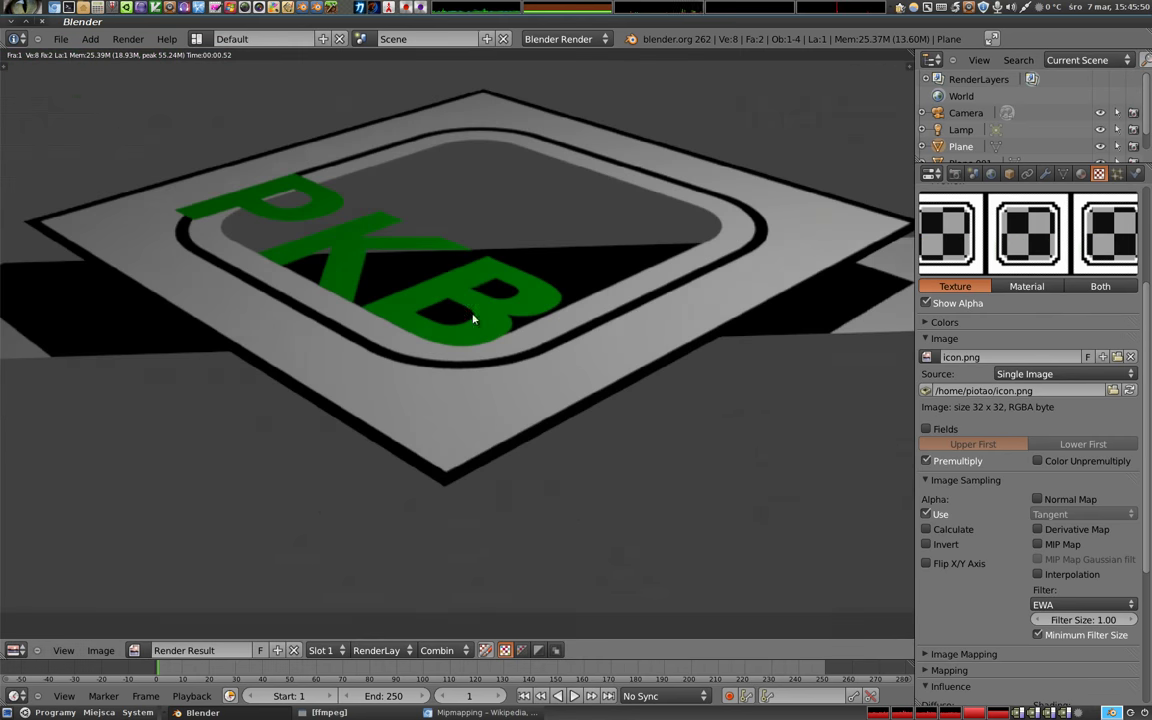
key("F12")
middle_click_drag(478, 304, 460, 366)
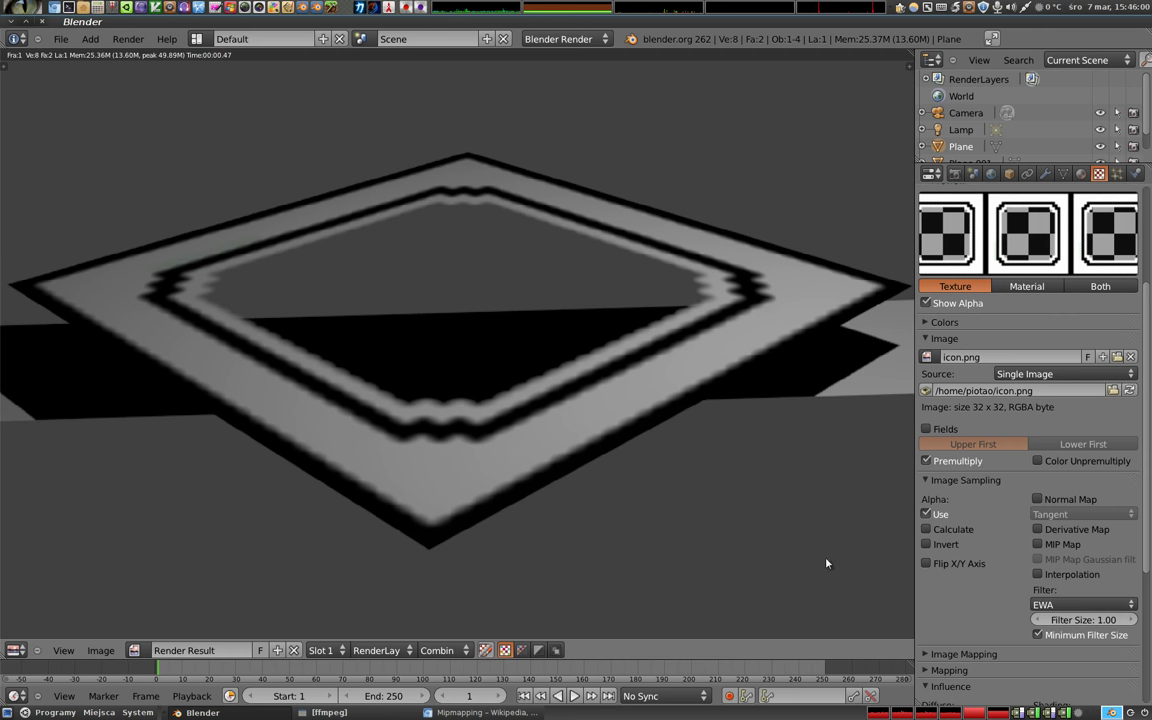
Lower the Filter Size and render, then switch the filter to Area and render again
left_click_drag(1084, 620, 1050, 620)
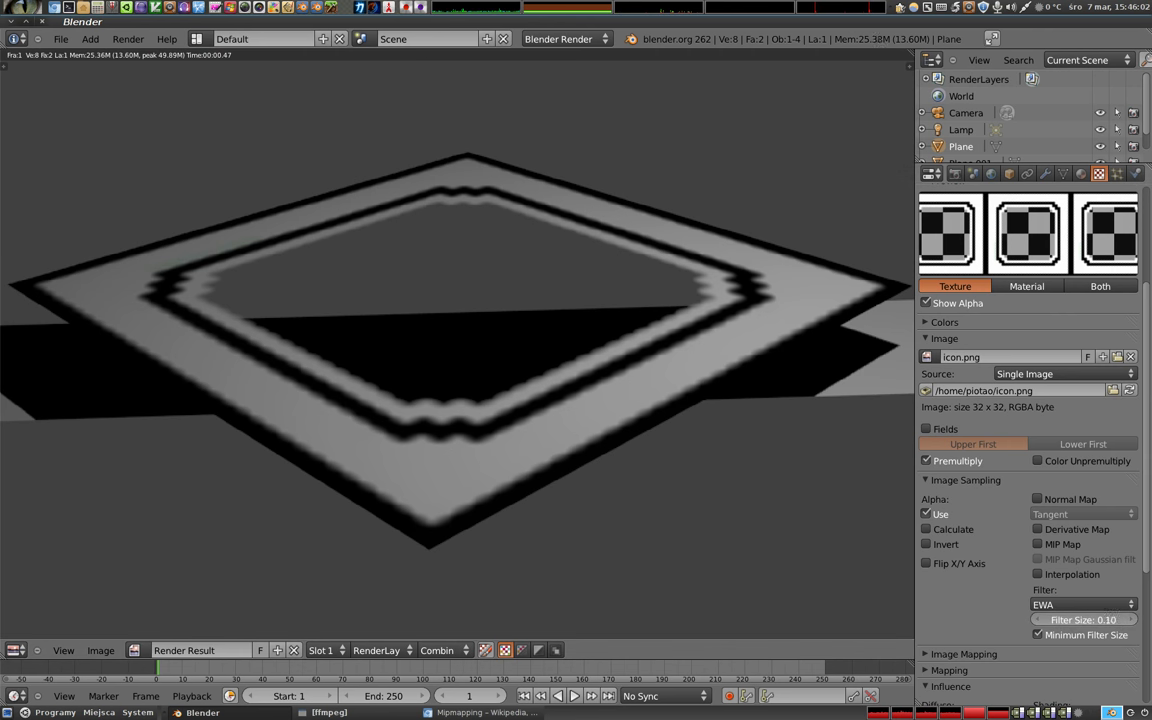
key("F12")
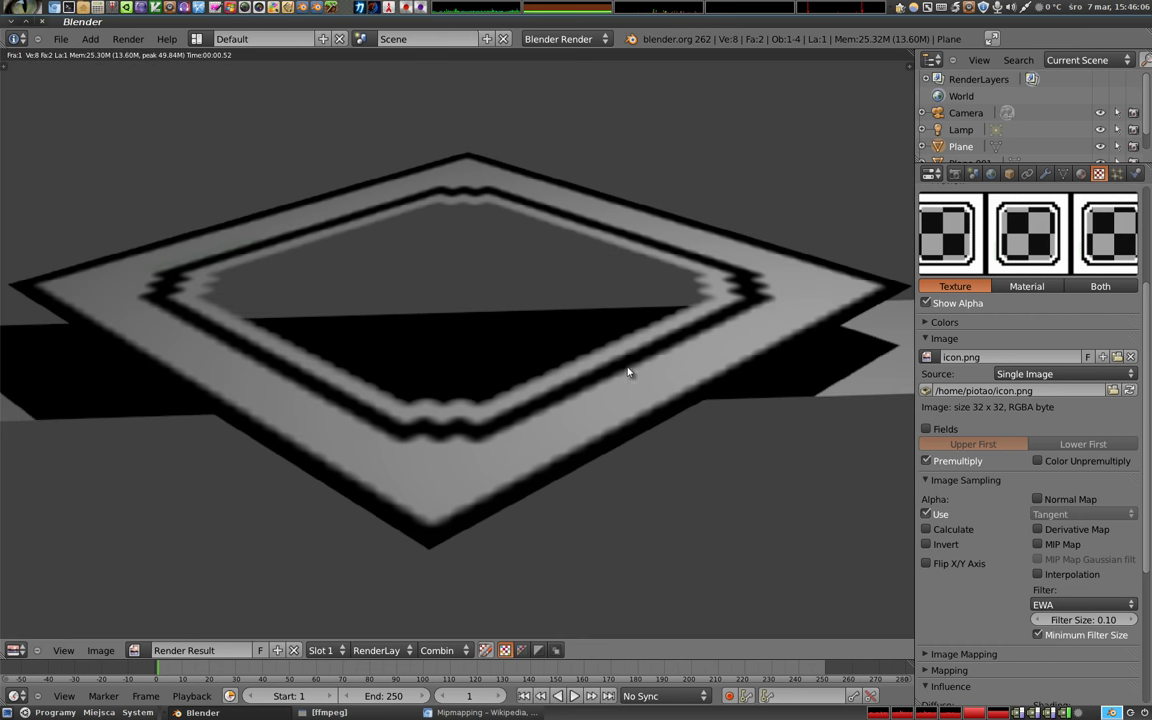
left_click(1043, 604)
left_click(1043, 545)
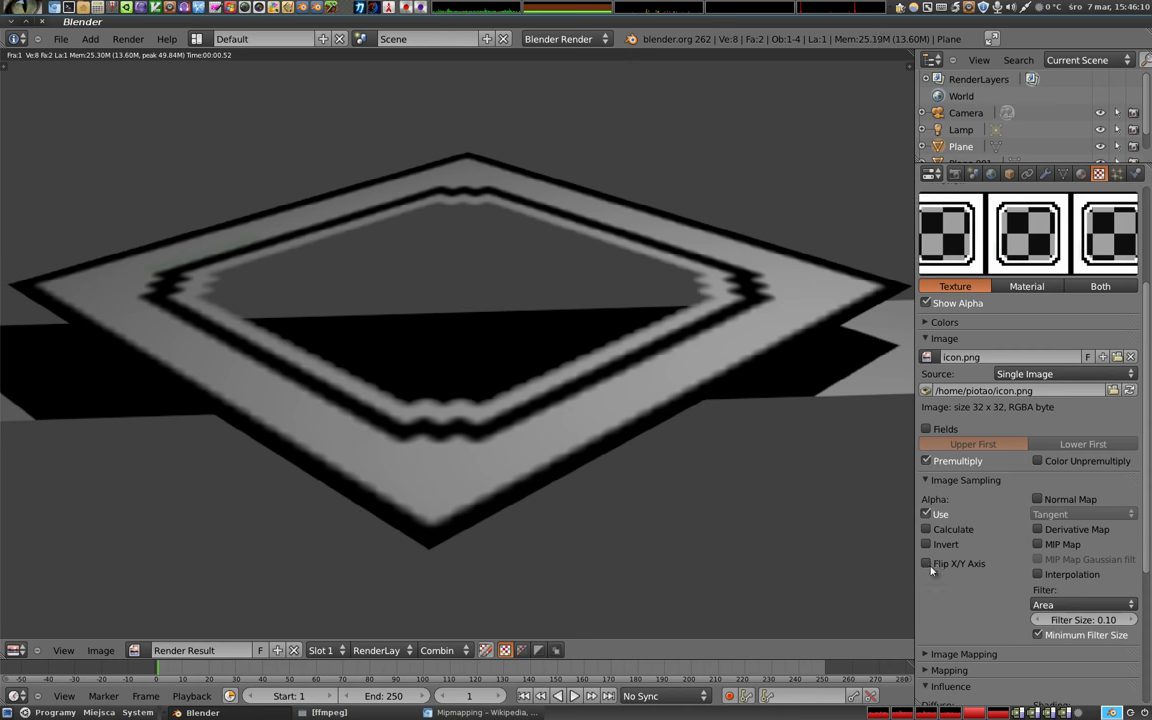
key("F12")
Inspect the jagged frame corner, then enable Interpolation, disable Minimum Filter Size, and raise Filter Size to 18.03
scroll(429, 442, "up", 2)
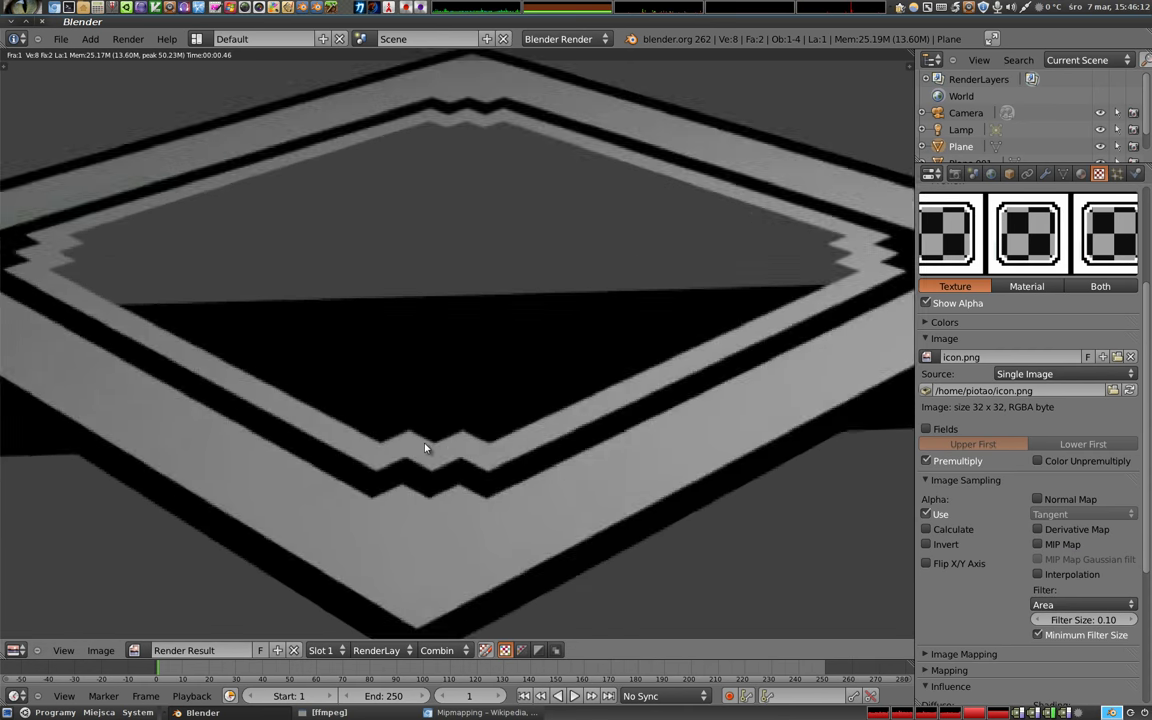
scroll(443, 479, "up", 3)
middle_click_drag(443, 479, 468, 318)
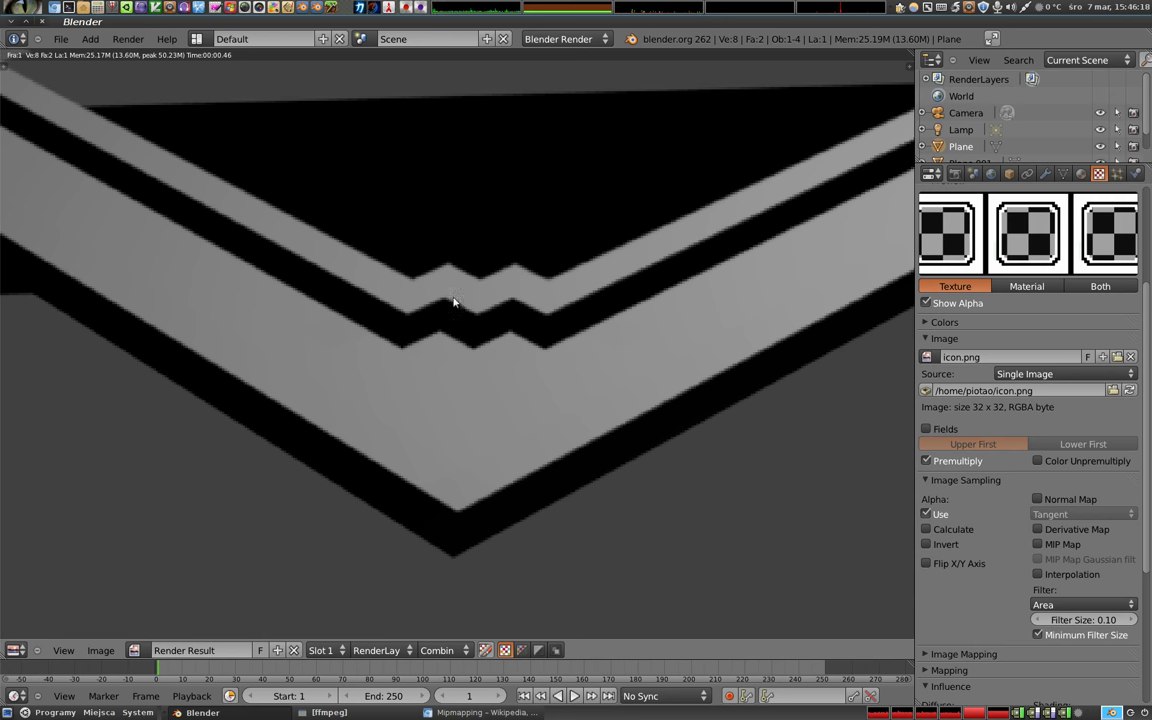
scroll(470, 300, "down", 4)
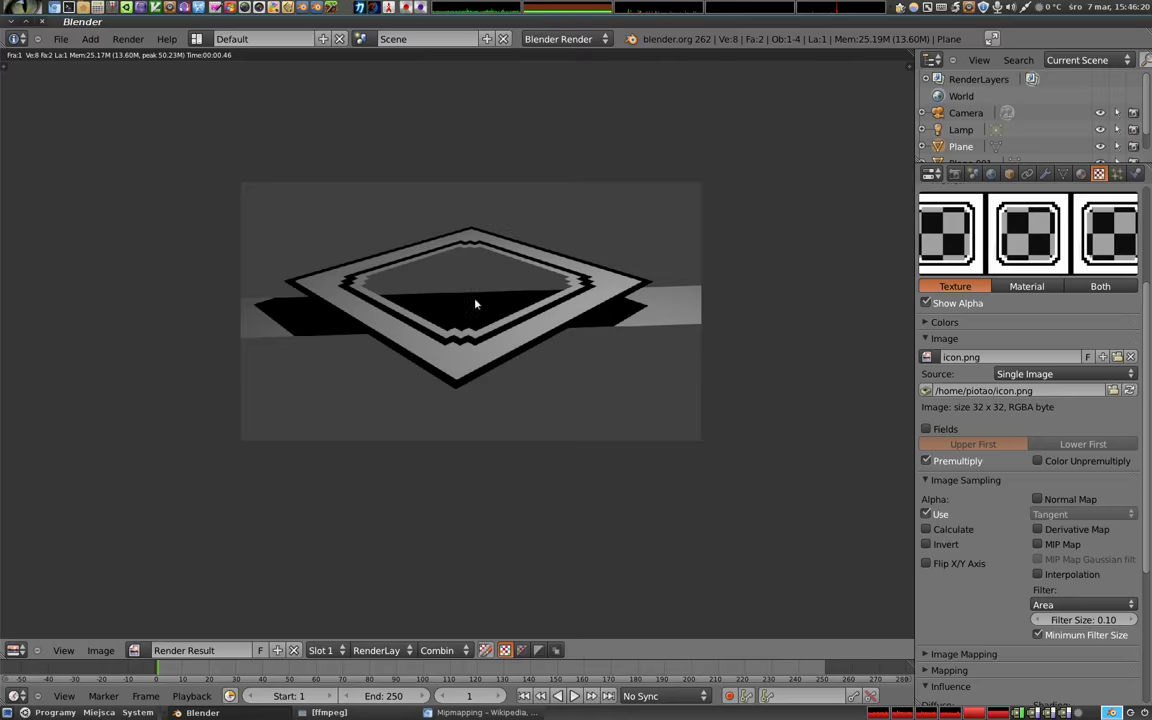
scroll(470, 305, "up", 3)
middle_click_drag(464, 303, 458, 342)
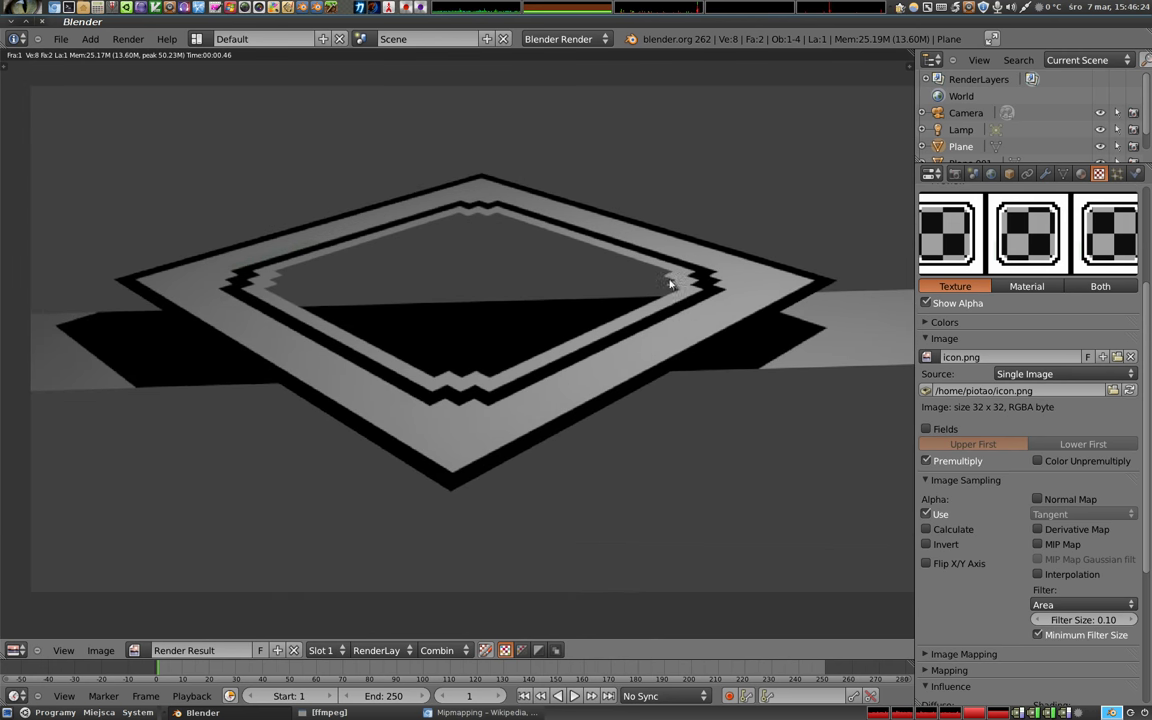
left_click(1038, 574)
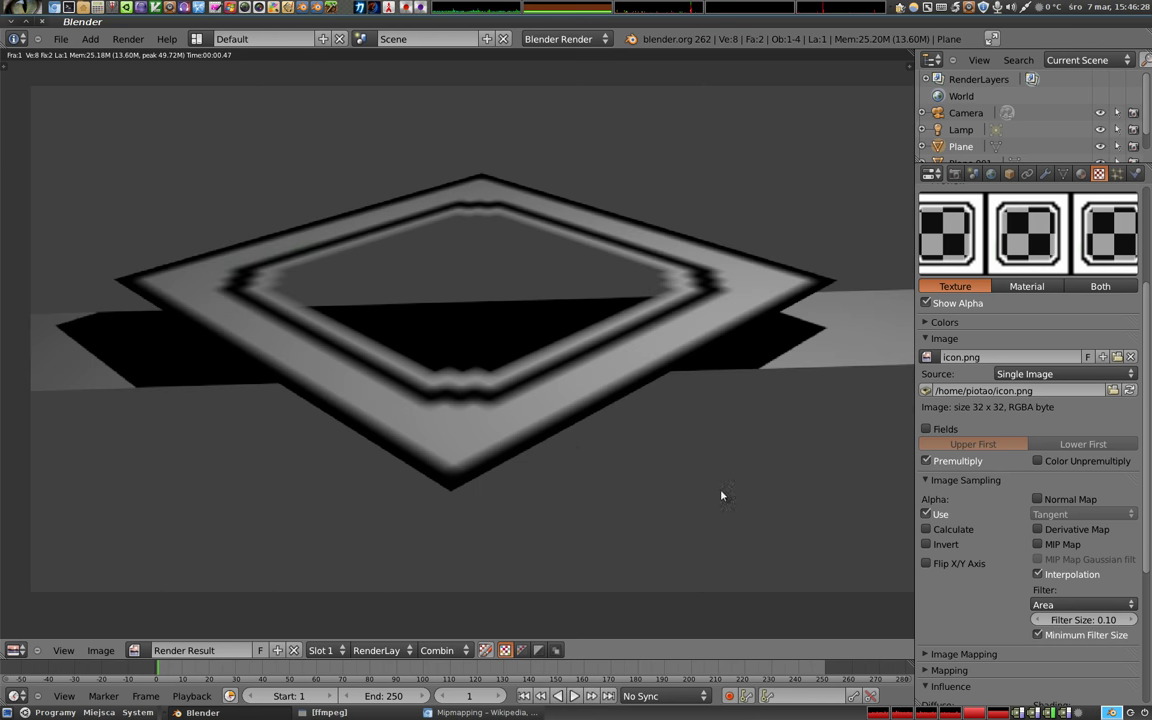
left_click(1038, 634)
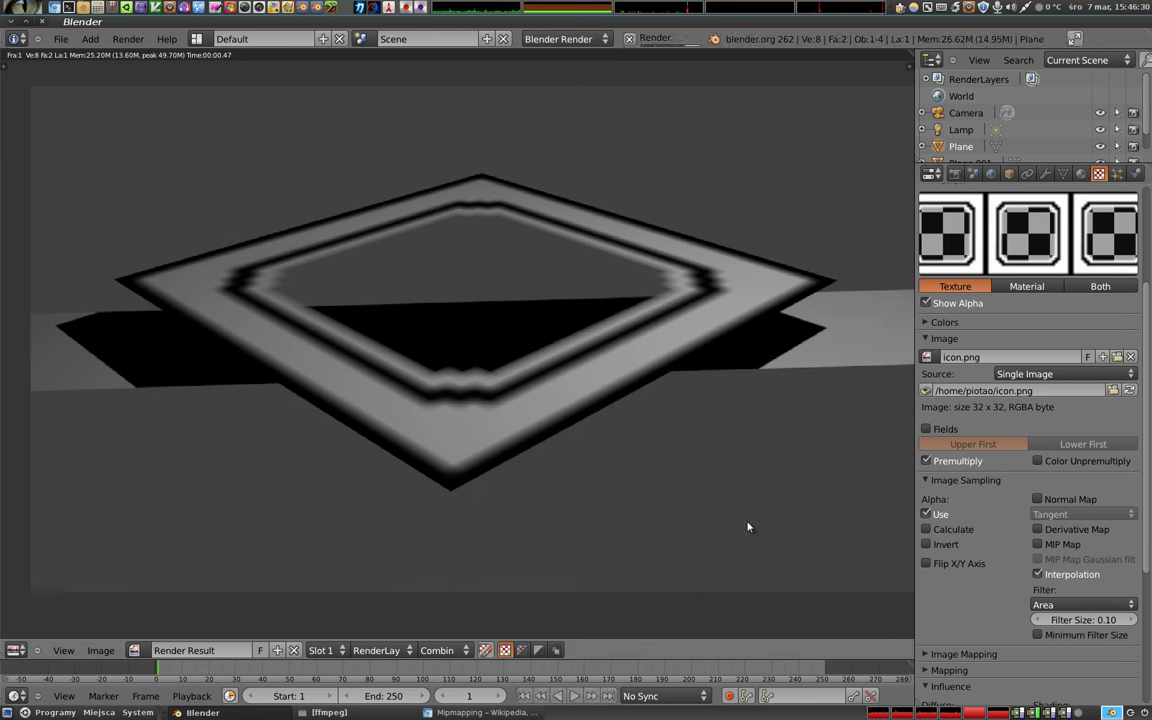
left_click_drag(1083, 619, 1105, 621)
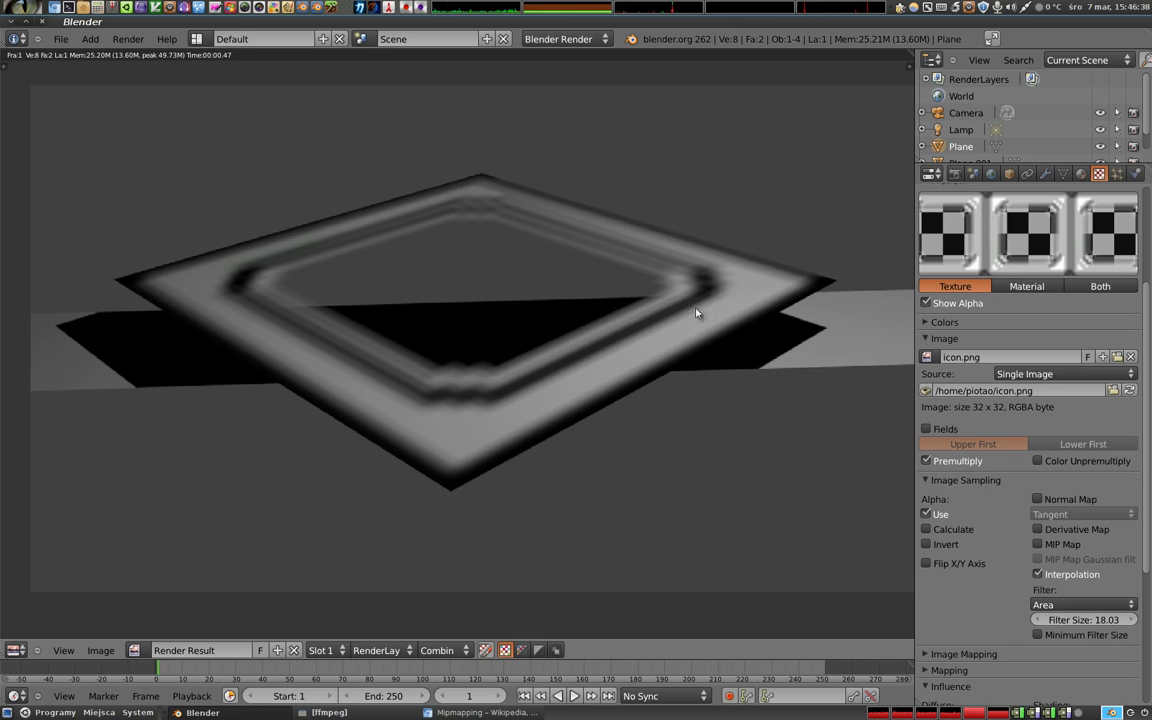
Switch the texture filter to FELINE, then EWA, then Box
left_click(1045, 606)
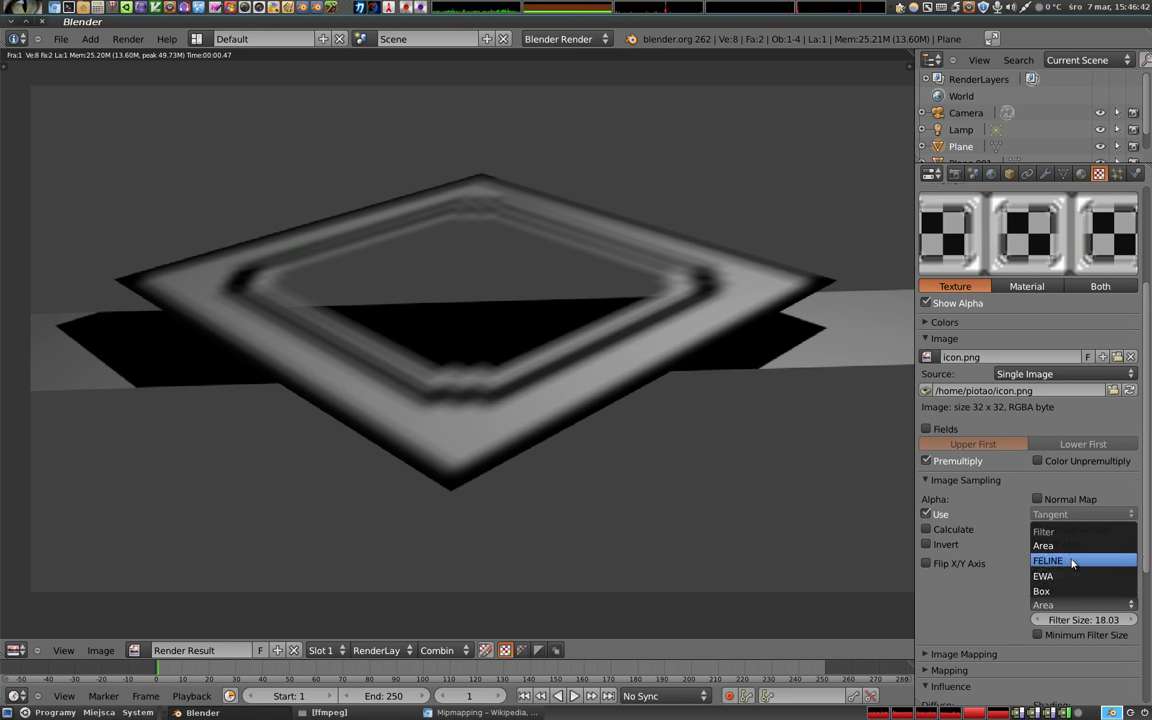
left_click(1060, 560)
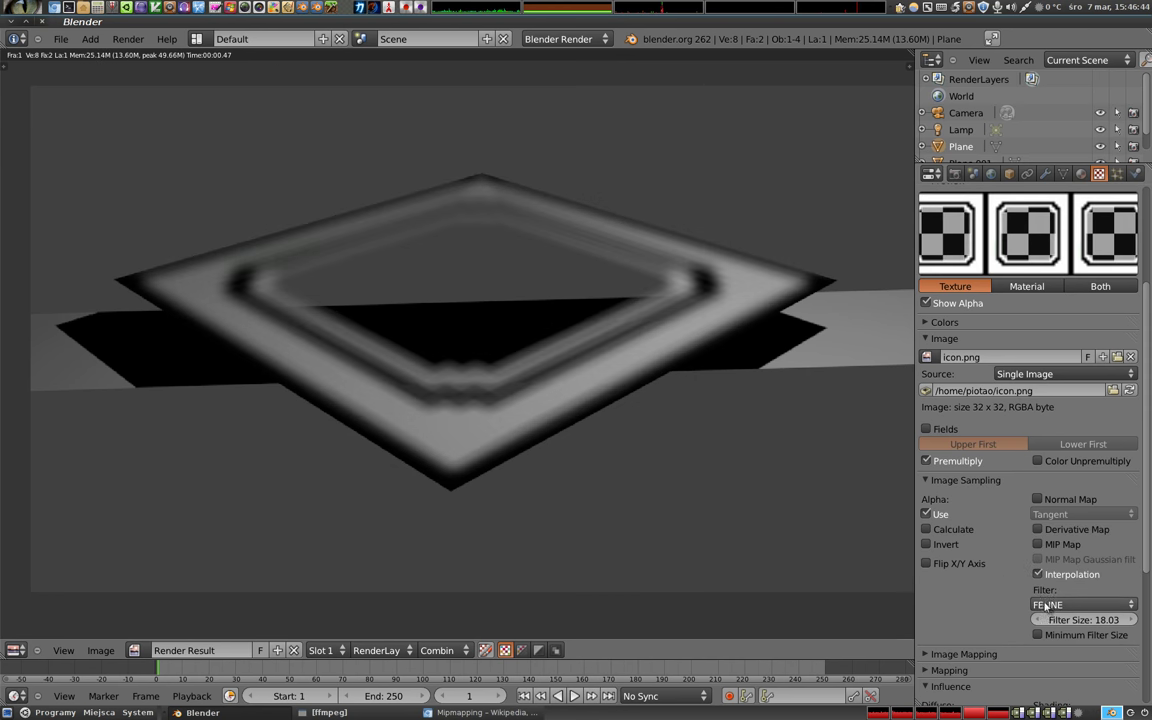
left_click(1083, 604)
left_click(1050, 573)
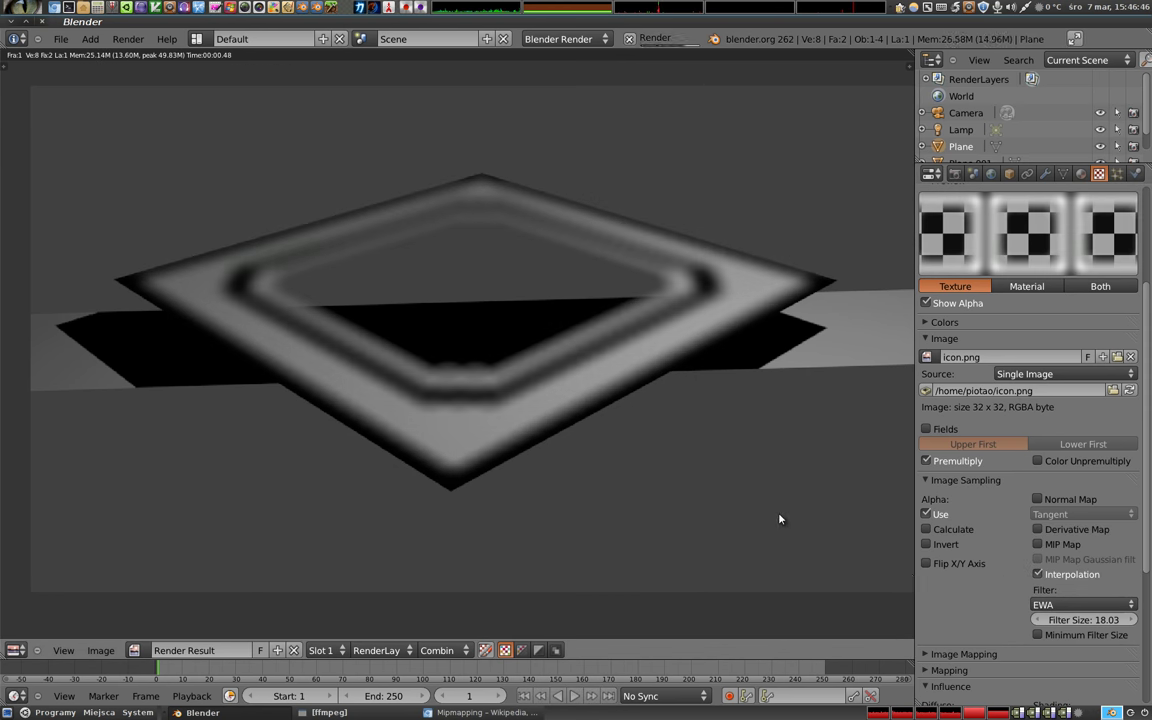
left_click(1083, 604)
left_click(1065, 595)
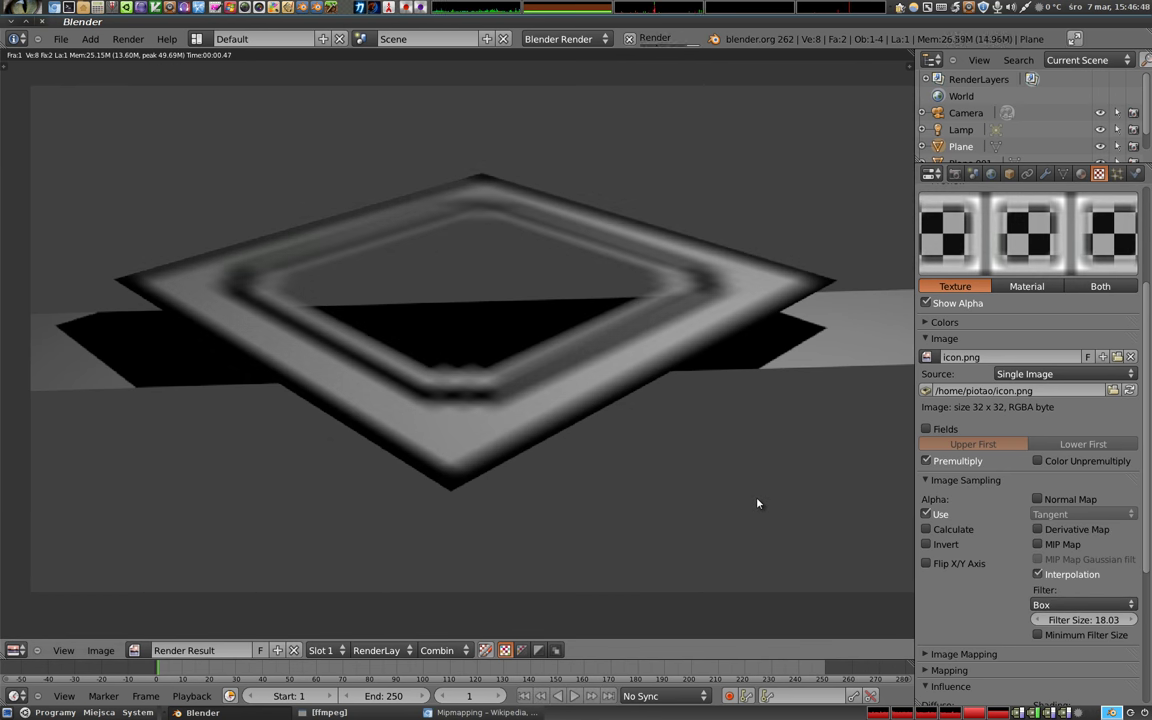
Set the filter back to Area, re-render, and lower Filter Size to 16.27
left_click(1047, 604)
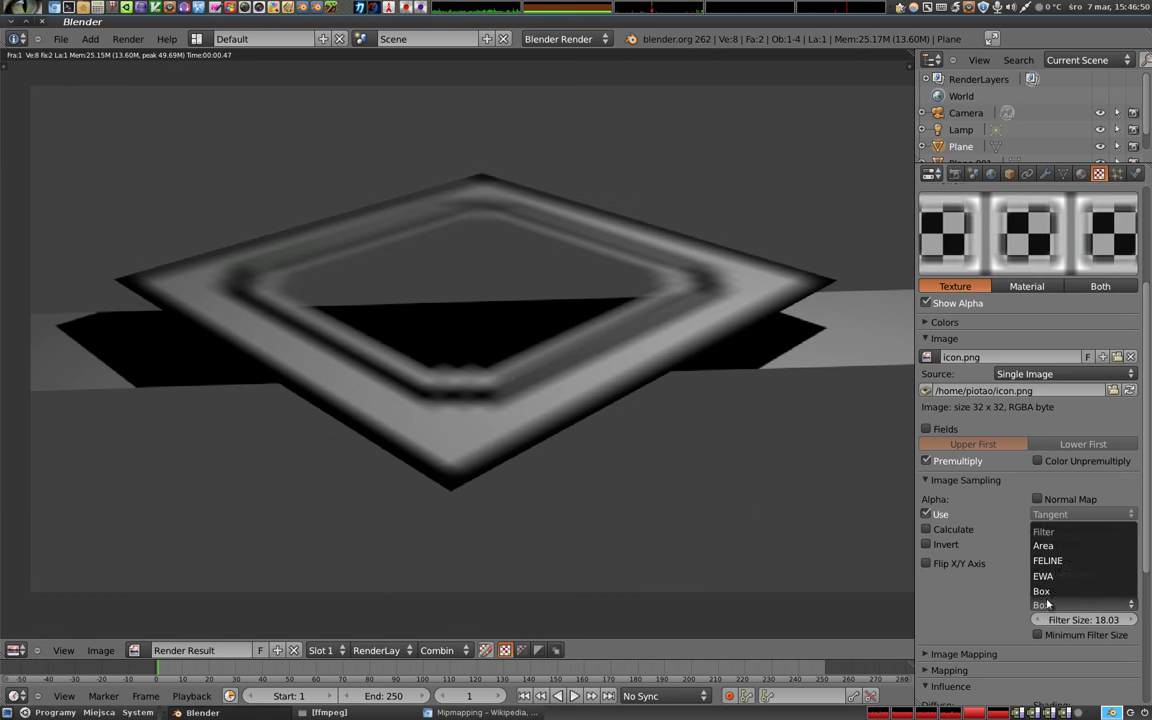
left_click(1043, 545)
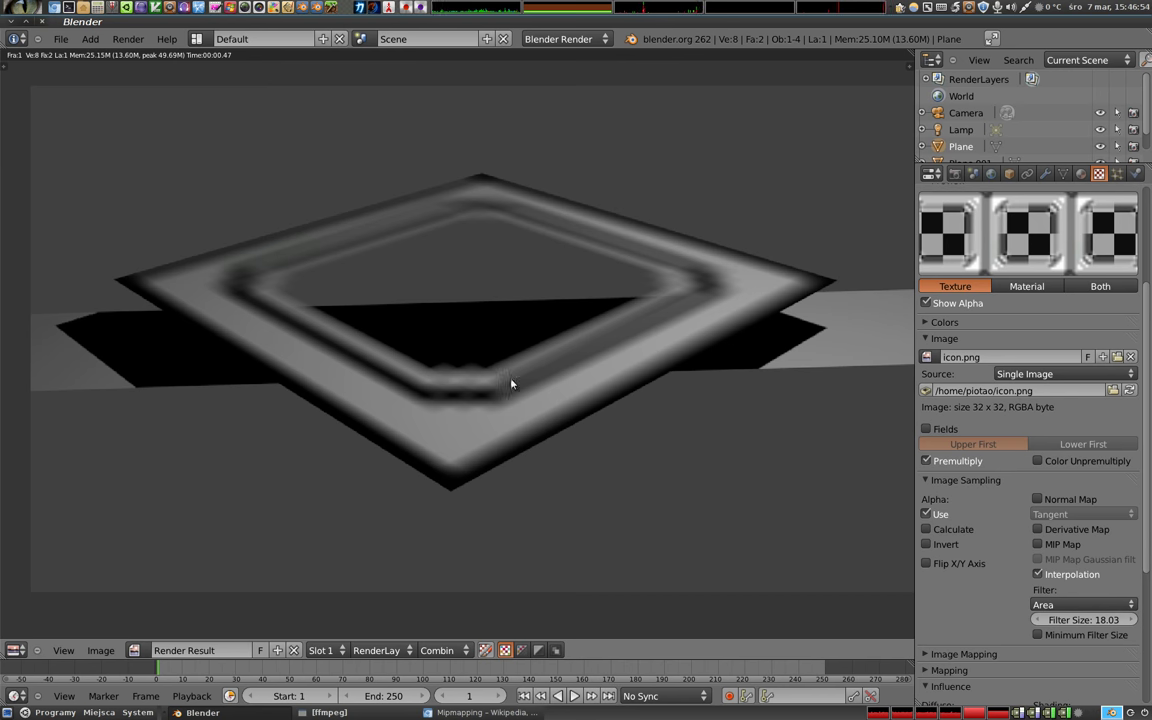
key("F12")
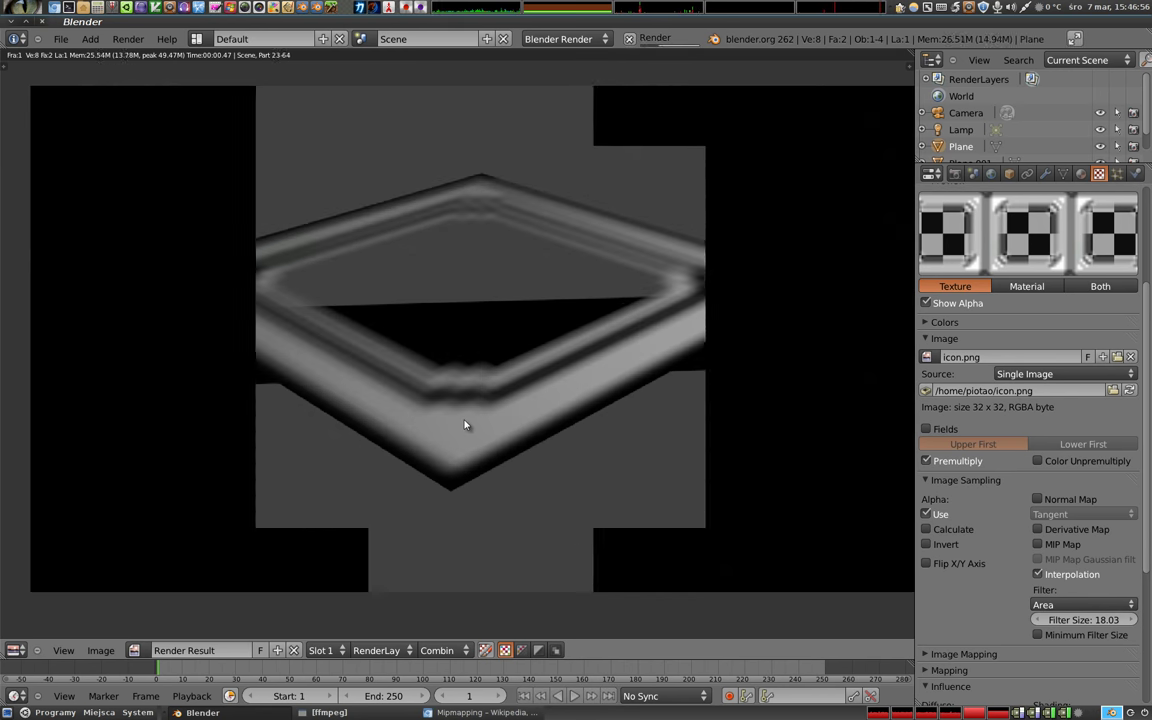
left_click_drag(1133, 621, 1050, 621)
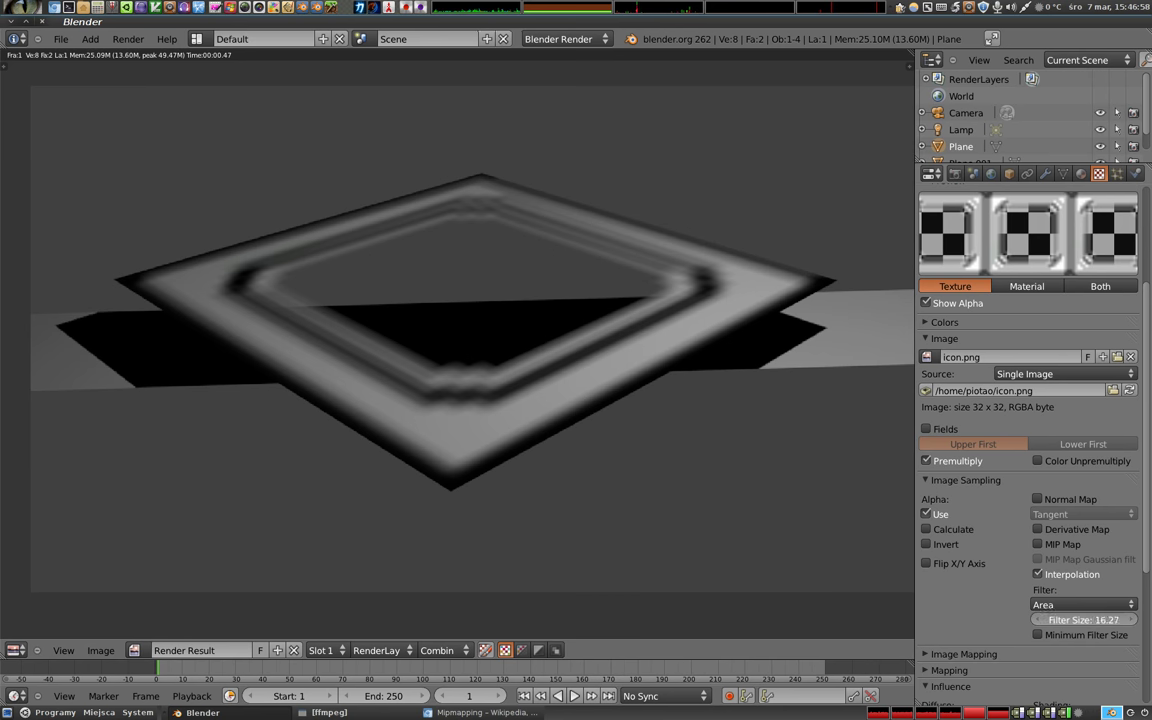
Turn off interpolation on the 32px texture and render at filter size 0.10, fitting the result in view
left_click(1038, 574)
key("F12")
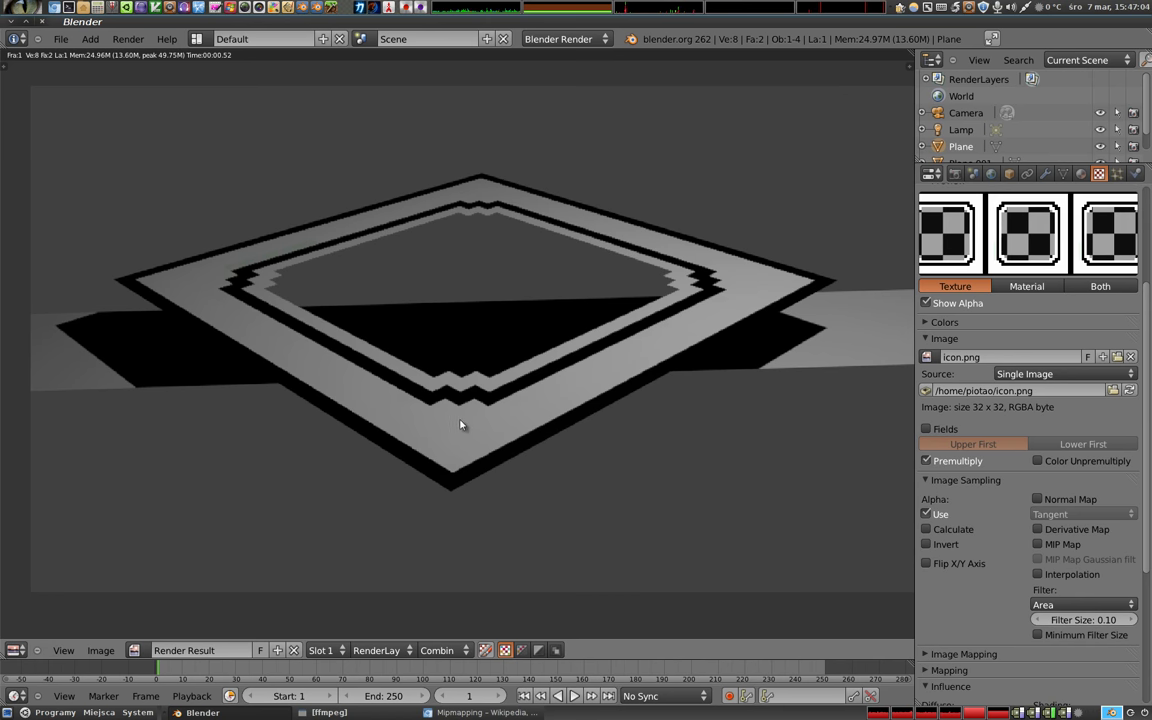
scroll(457, 418, "up", 1)
scroll(460, 412, "up", 1)
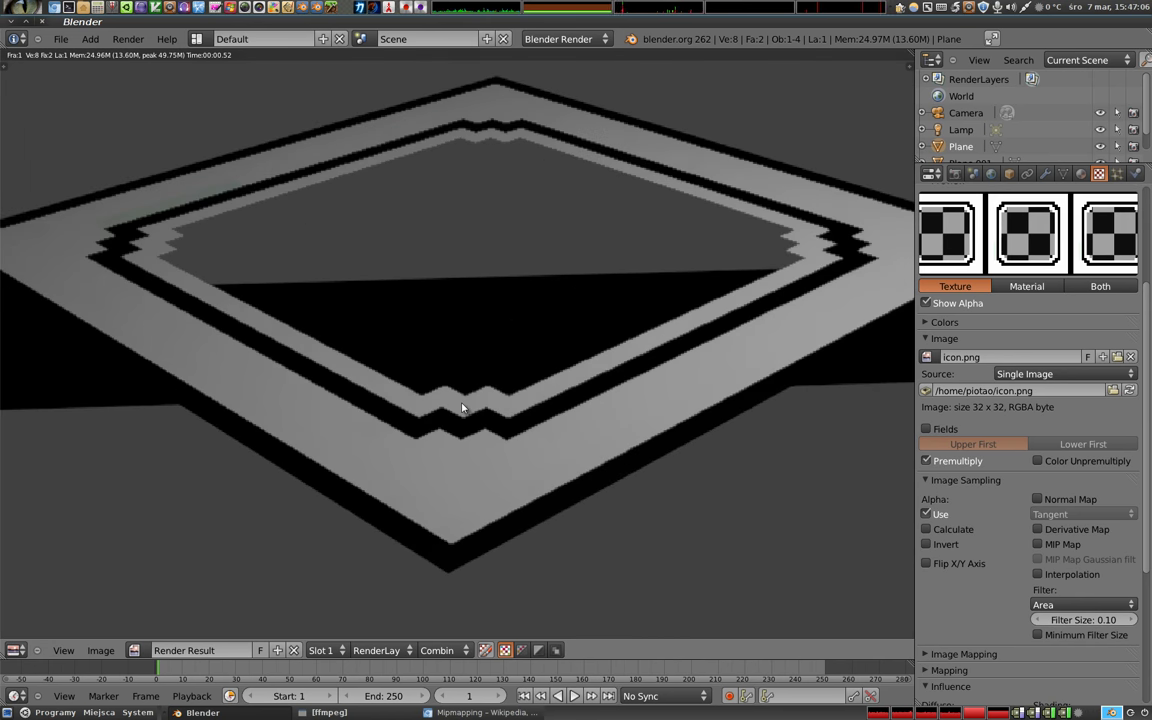
key("Home")
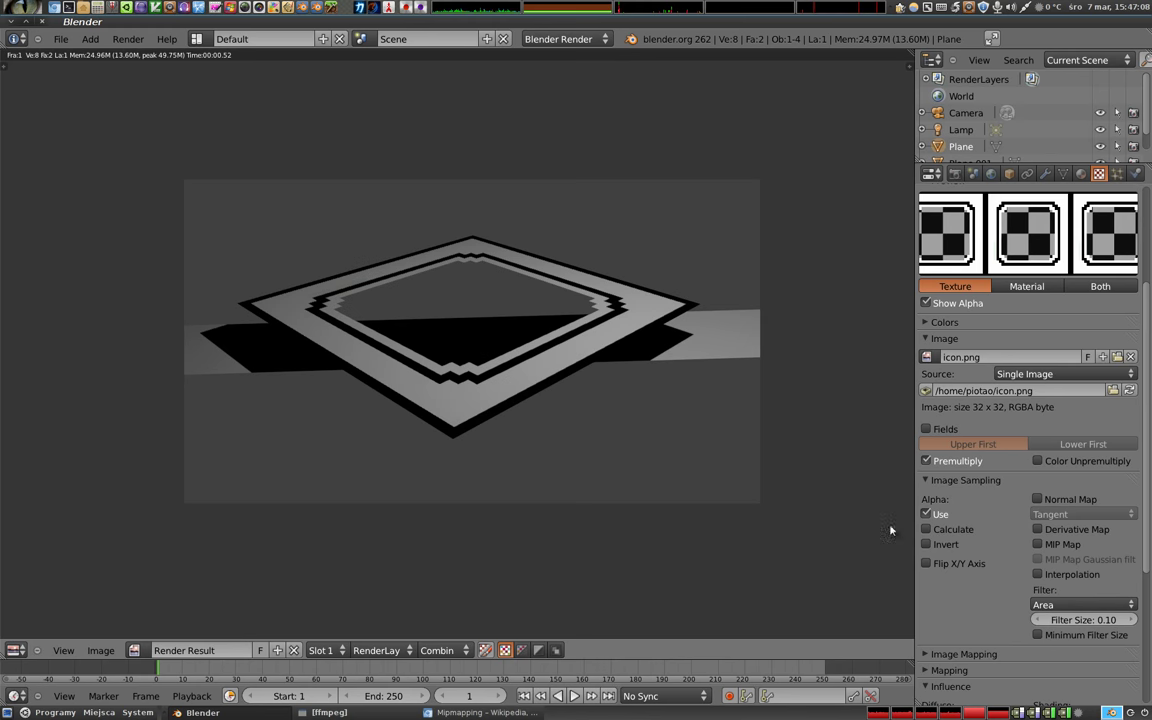